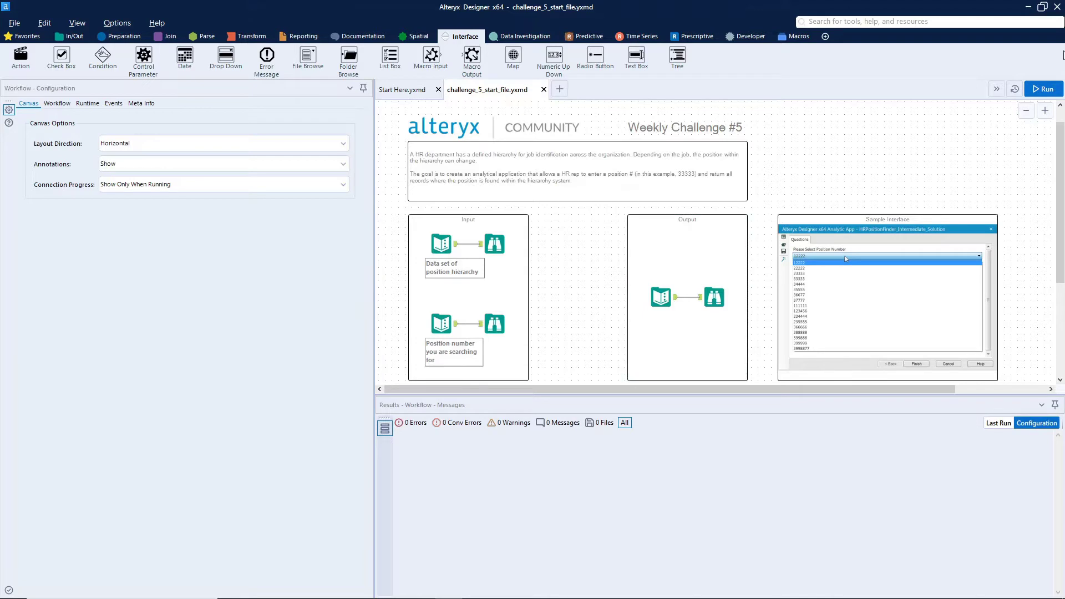
Run the workflow and review the 19 hierarchy records, the single position number, and the 3 outputs for 33333
left_click(1046, 89)
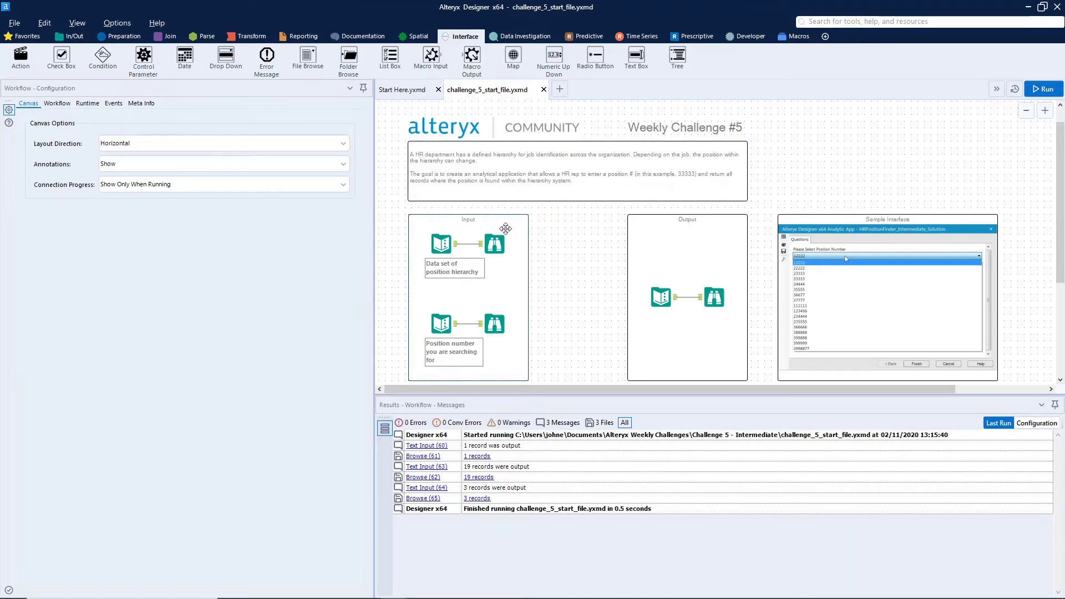
scroll(507, 226, "down", 1)
left_click(495, 201)
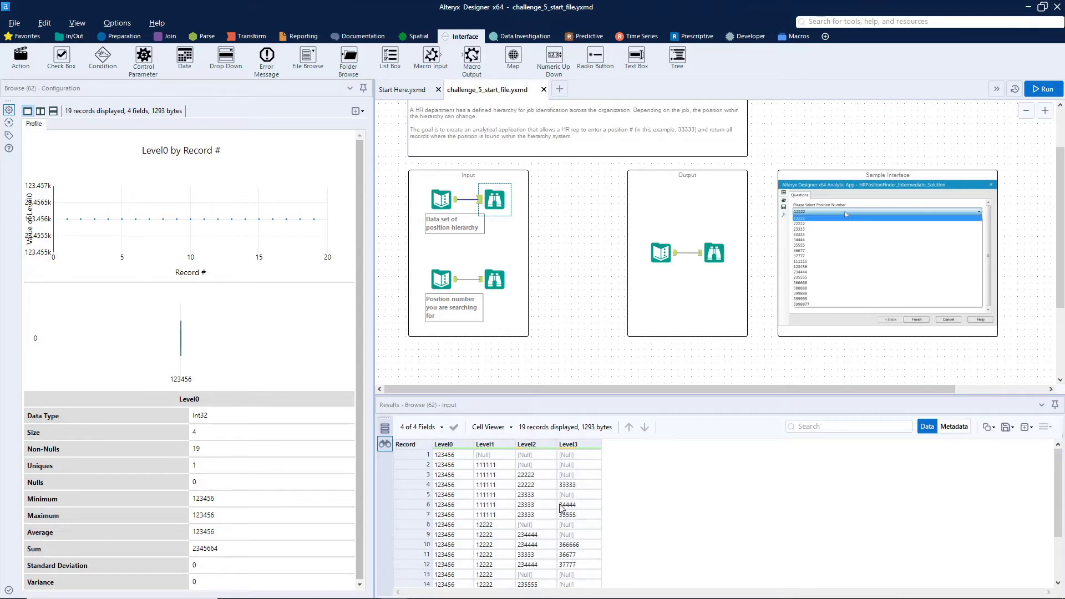
left_click(494, 280)
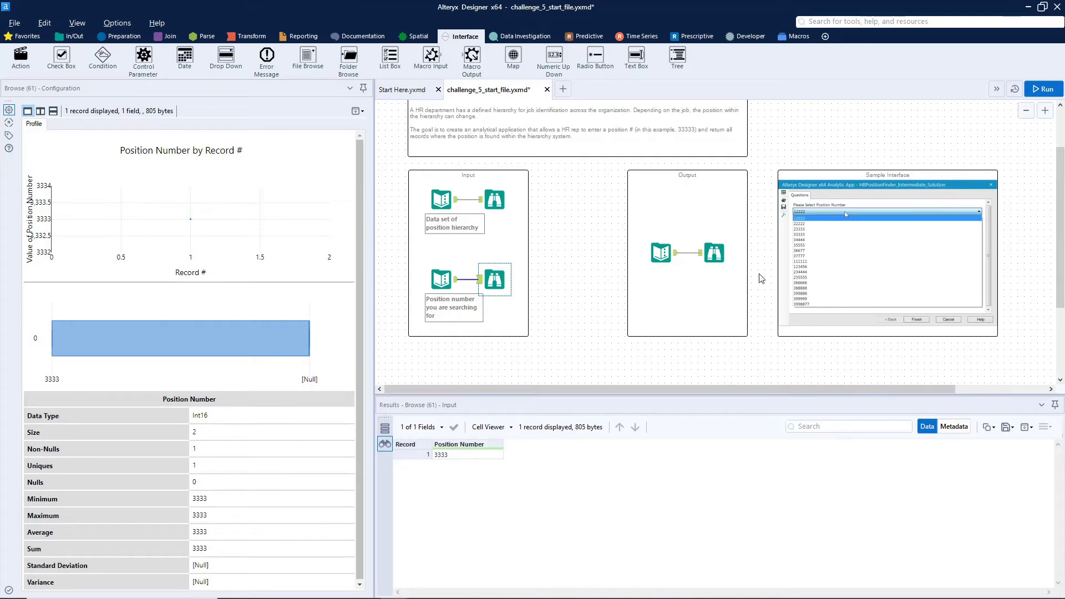
left_click(715, 253)
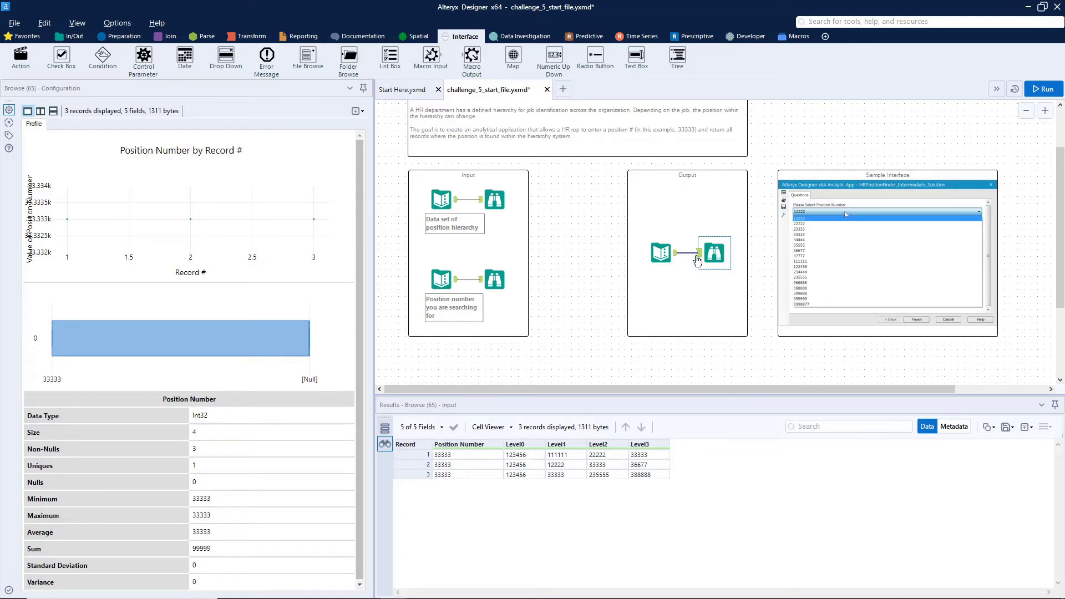
Drag the position-number Text Input and its Browse out of the Input container
scroll(677, 250, "down", 2)
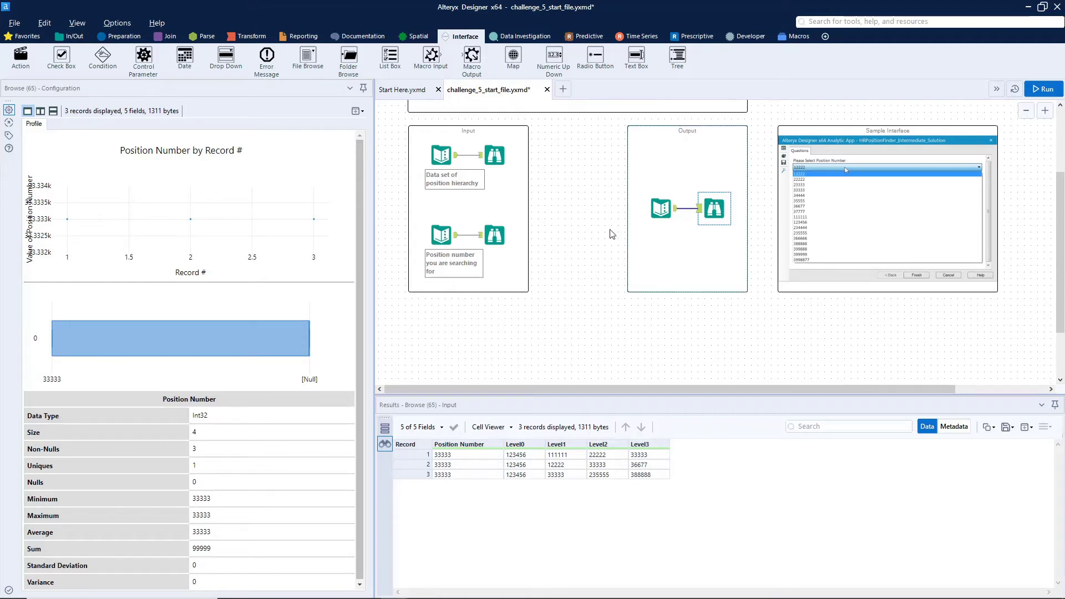
scroll(555, 233, "down", 2)
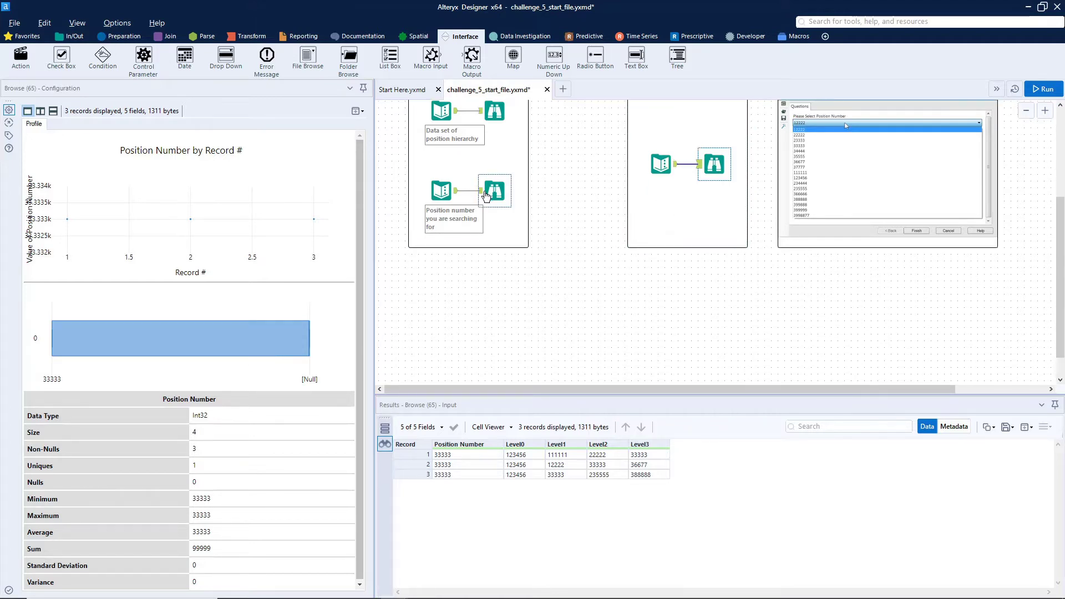
left_click(491, 189)
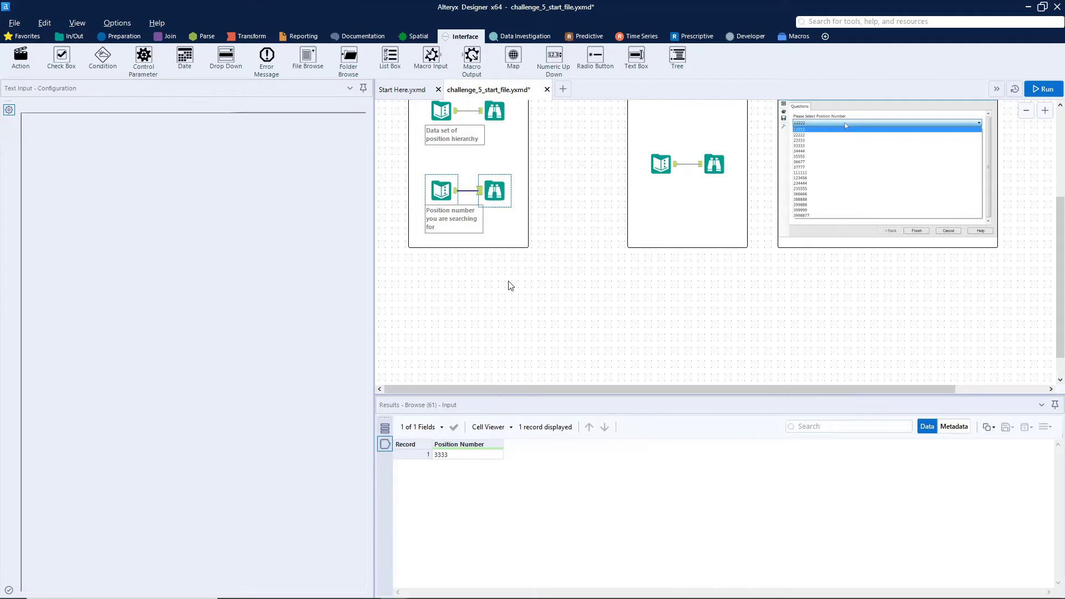
scroll(500, 233, "down", 1)
left_click_drag(489, 172, 495, 364)
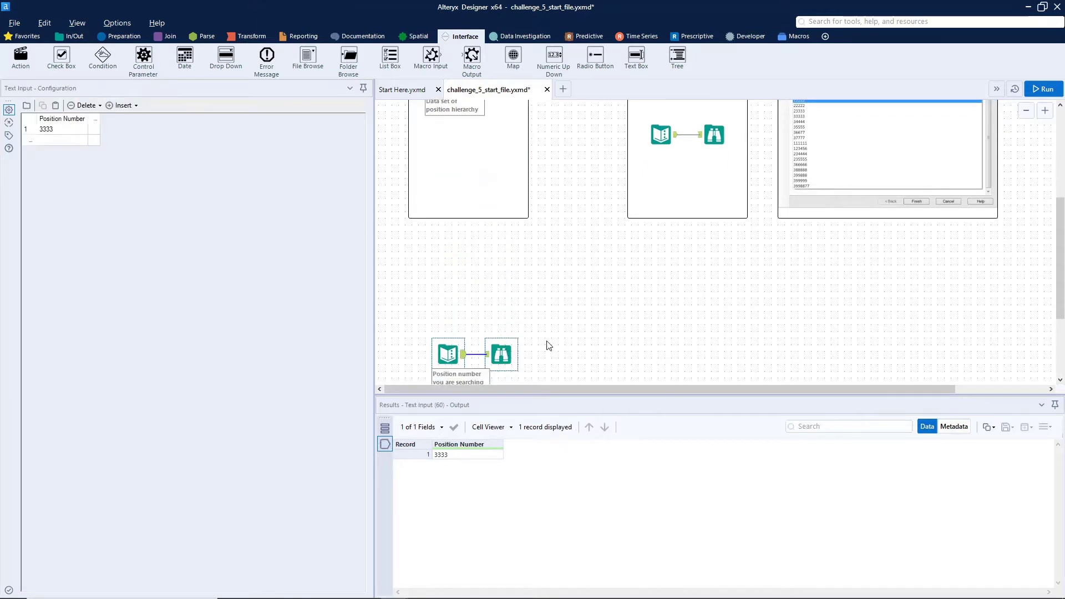
Spread the Text Input and Browse apart horizontally and place a Drop Down tool on the canvas
scroll(550, 333, "down", 2)
left_click(549, 328)
left_click_drag(501, 288, 638, 288)
left_click_drag(449, 287, 495, 287)
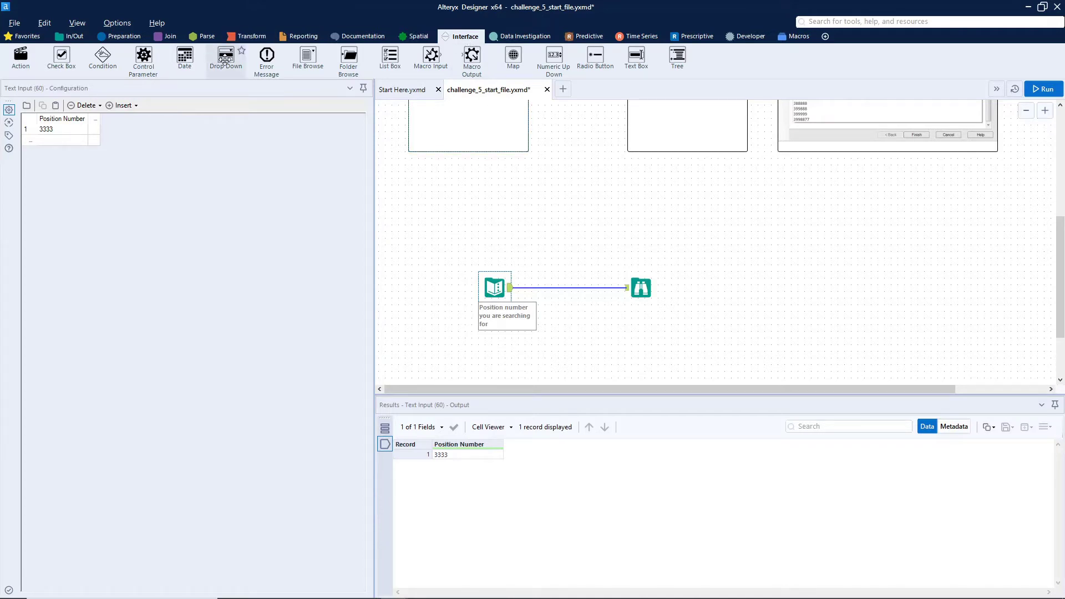
left_click_drag(225, 60, 424, 205)
Connect the Drop Down to the position-number Text Input's top anchor and rerun the workflow
scroll(849, 231, "up", 5)
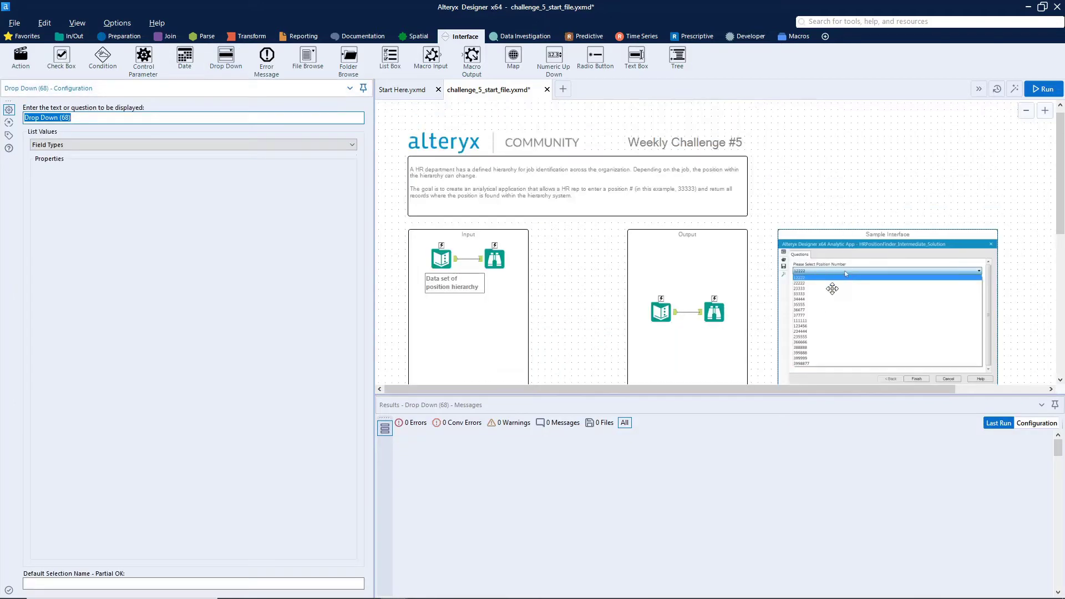
scroll(804, 294, "down", 4)
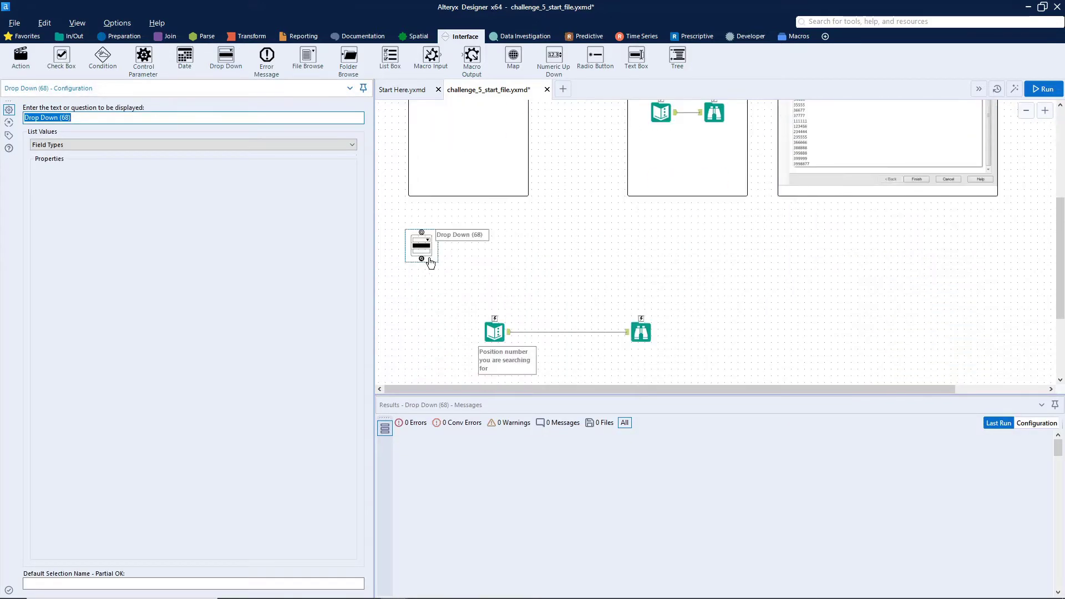
left_click_drag(422, 259, 501, 322)
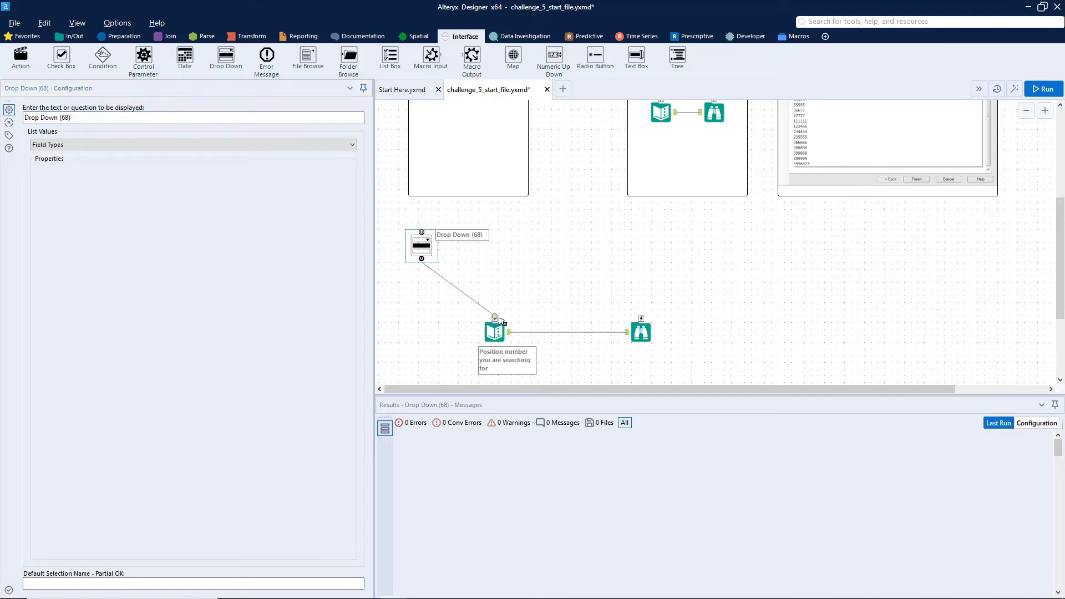
key("ctrl+r")
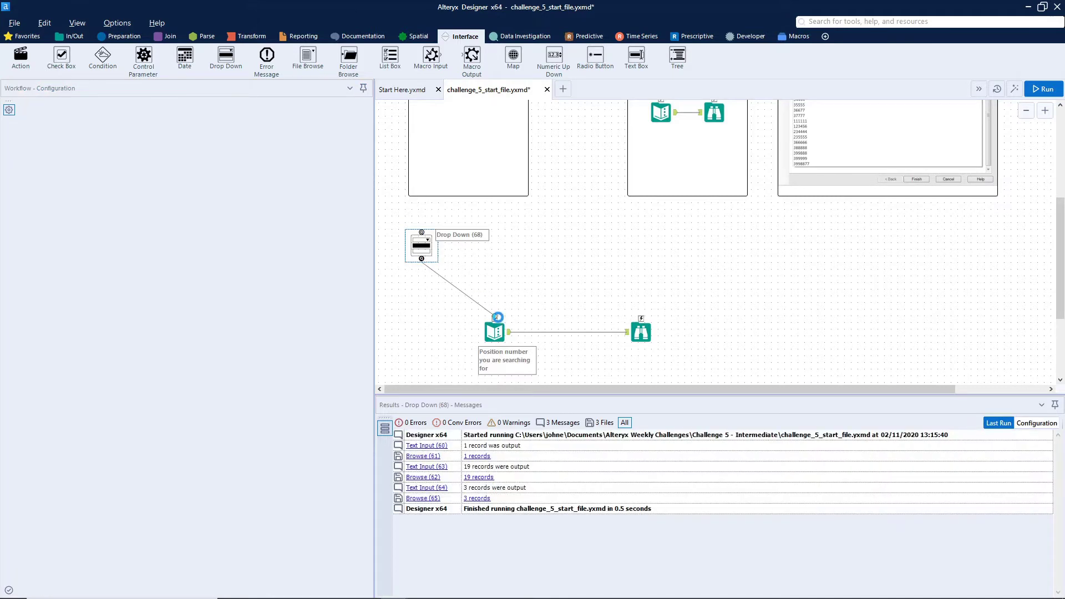
Set the Drop Down question text to 'Please Select Position Number'
left_click(424, 244)
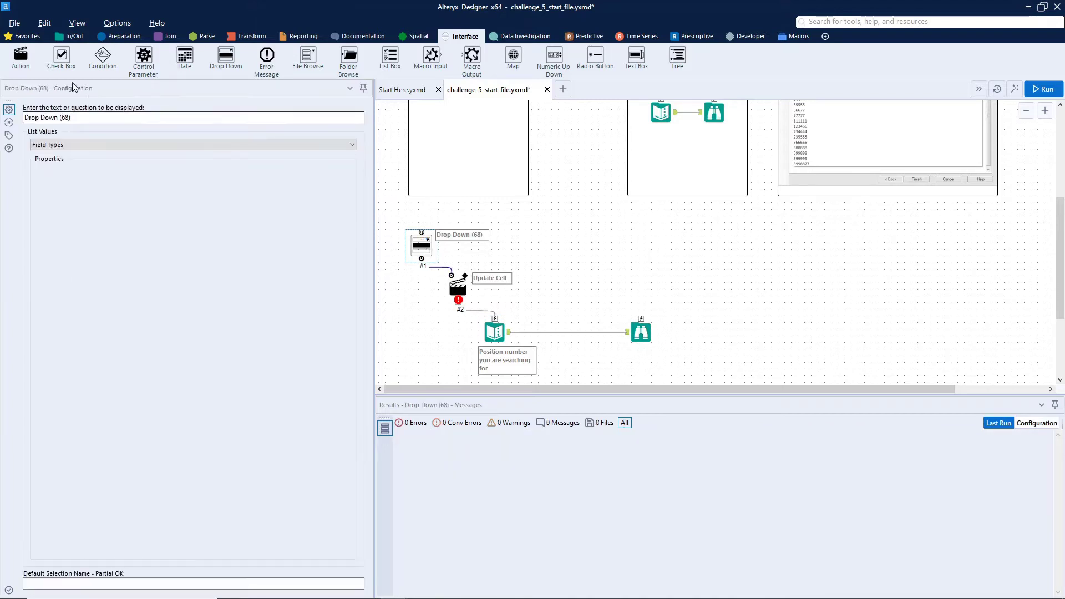
left_click_drag(85, 118, 23, 117)
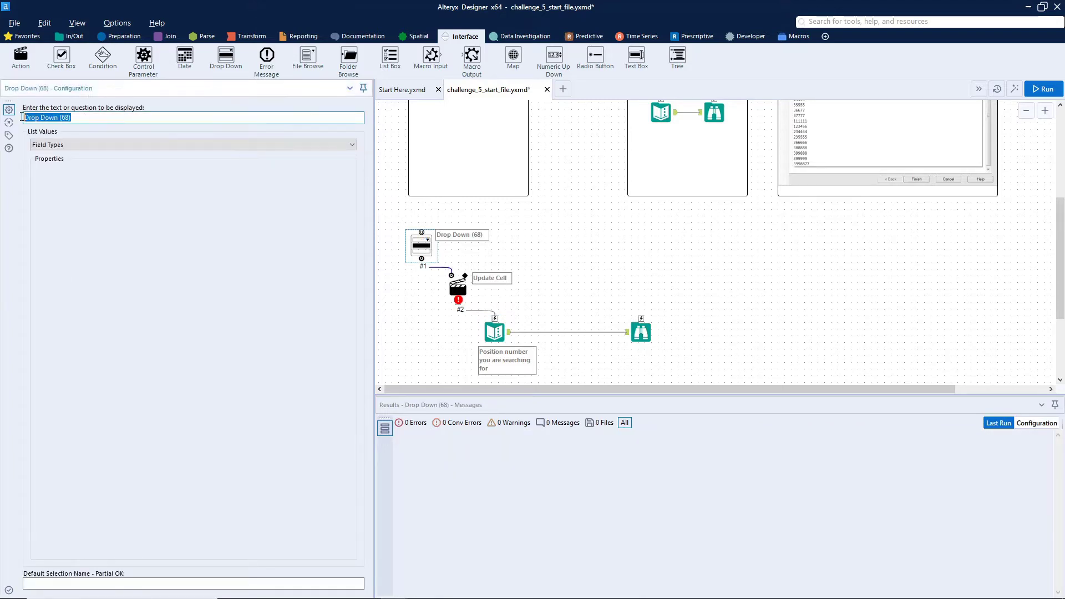
scroll(713, 297, "up", 3)
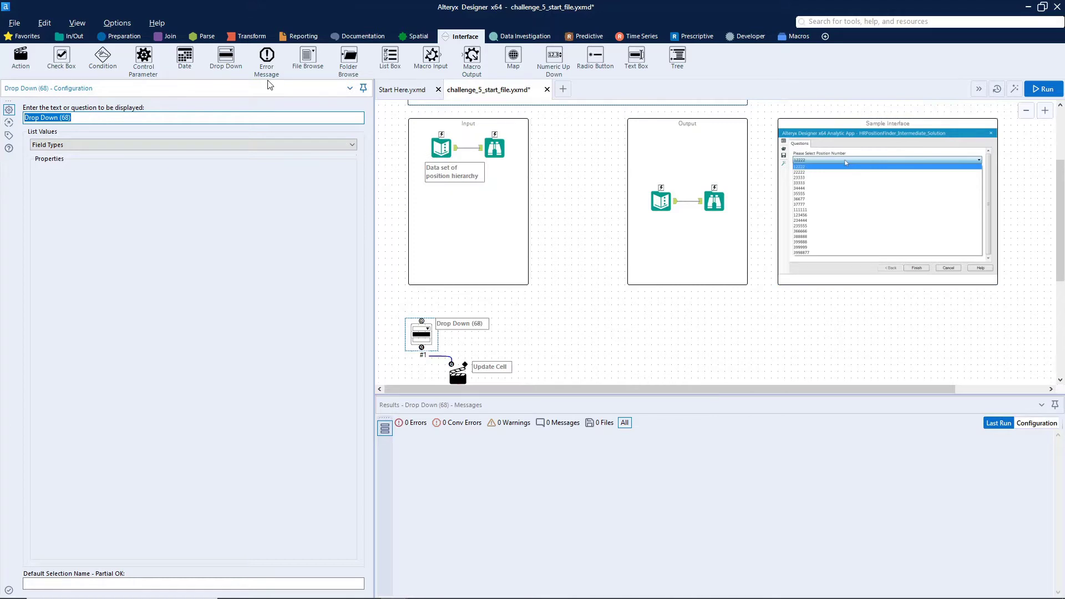
type("Please Select Position Number")
scroll(713, 244, "down", 1)
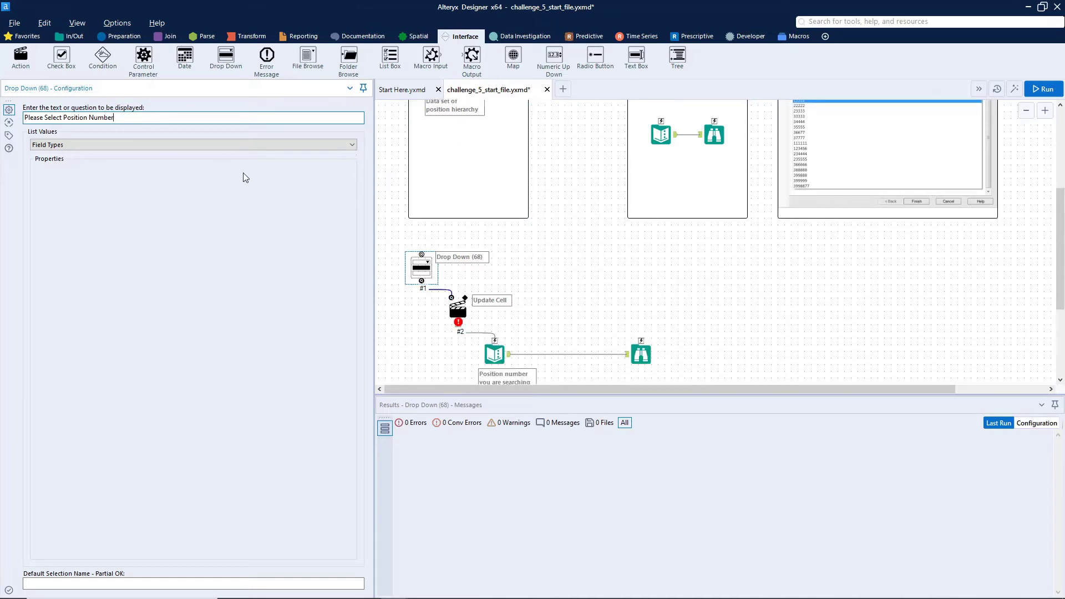
Keep Field Types as the Drop Down list source and set the Action type to Update Value
left_click(207, 145)
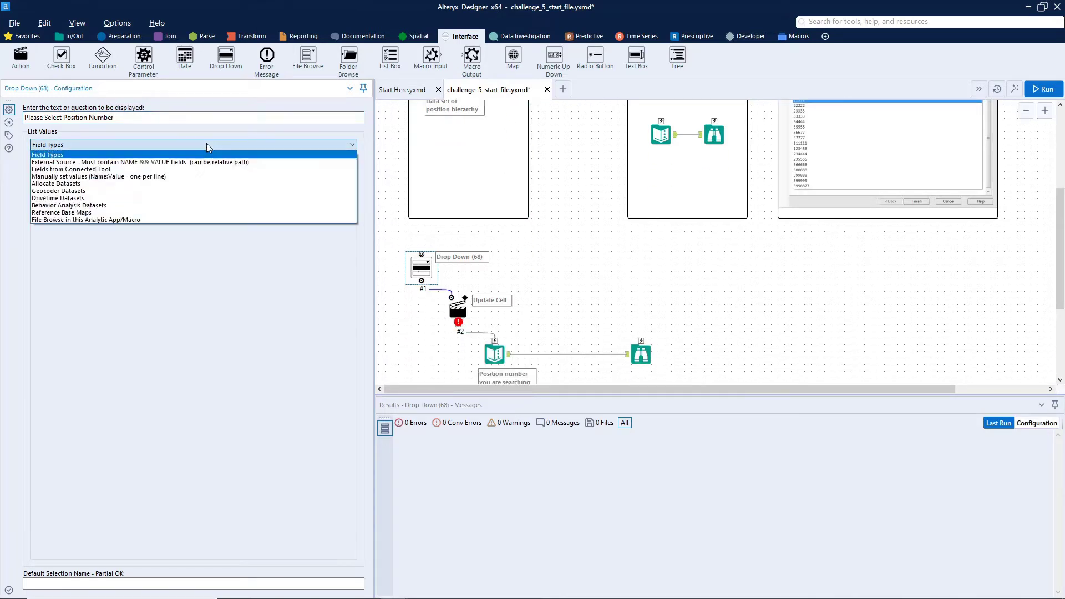
left_click(108, 154)
left_click(458, 309)
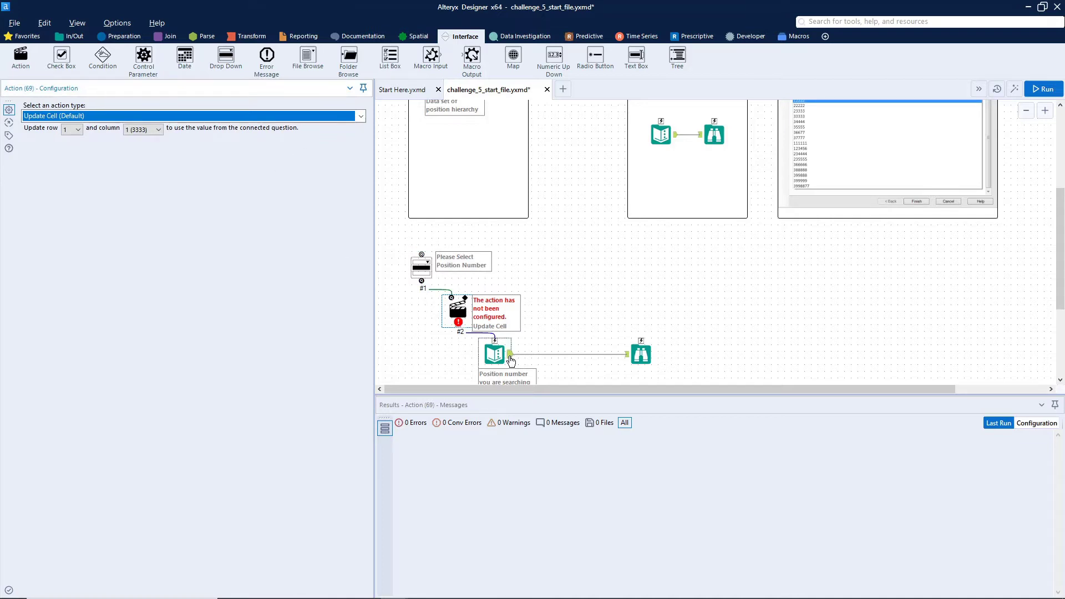
left_click(285, 116)
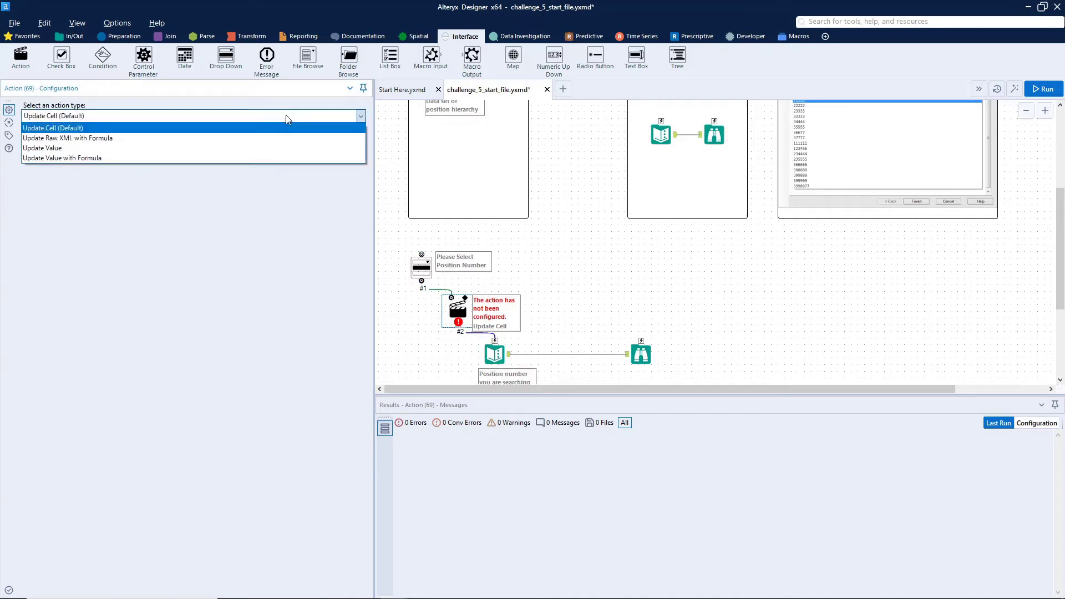
left_click(179, 149)
Target the Text Input (60) Data value 3333 for replacement and preview the analytic app
left_click(31, 136)
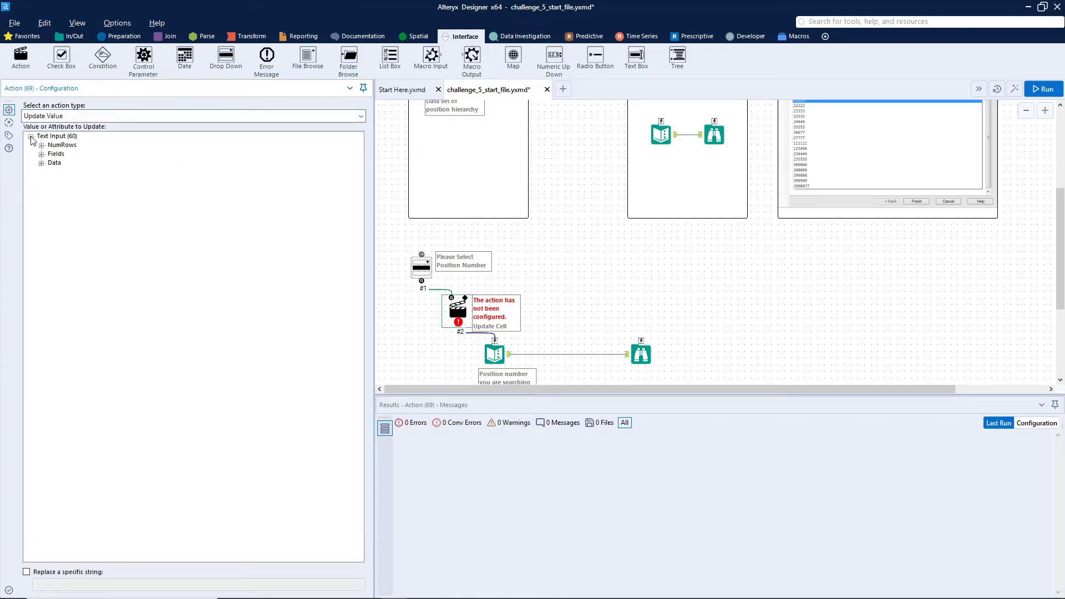
left_click(53, 164)
left_click(60, 173)
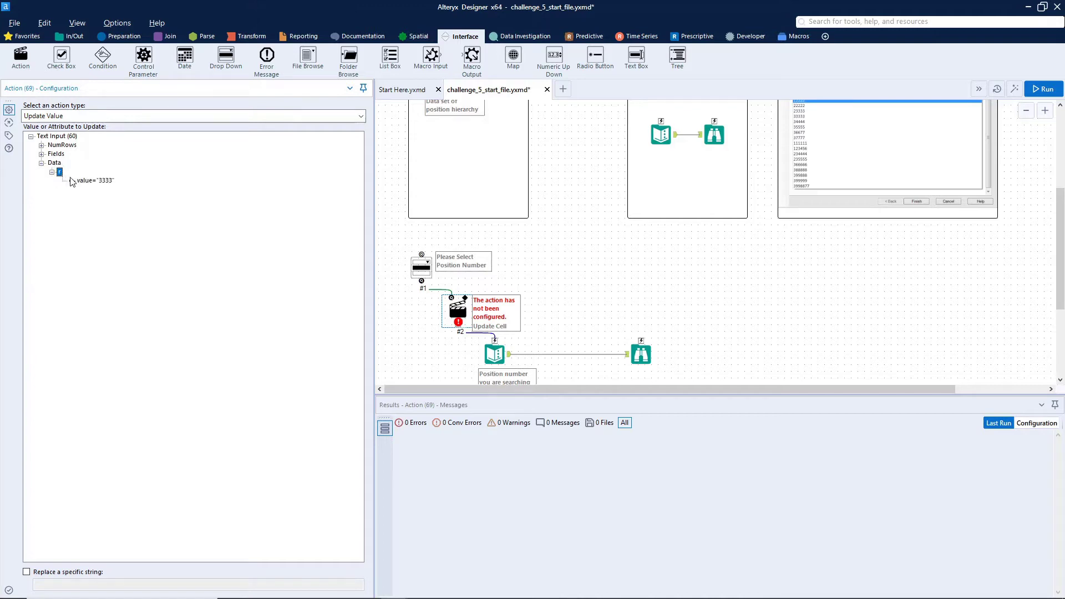
left_click(95, 182)
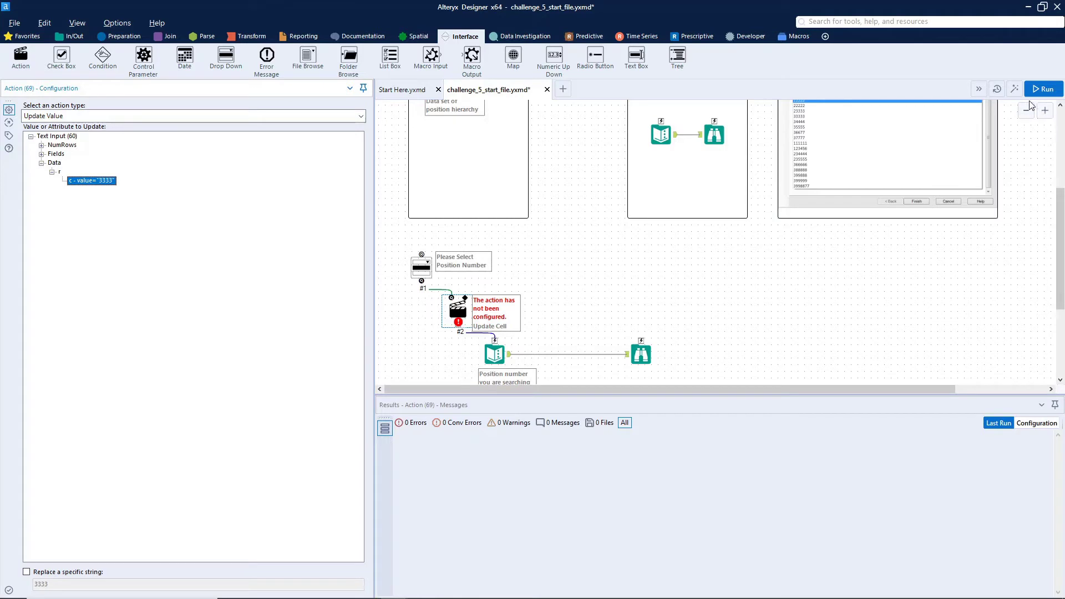
left_click(1015, 89)
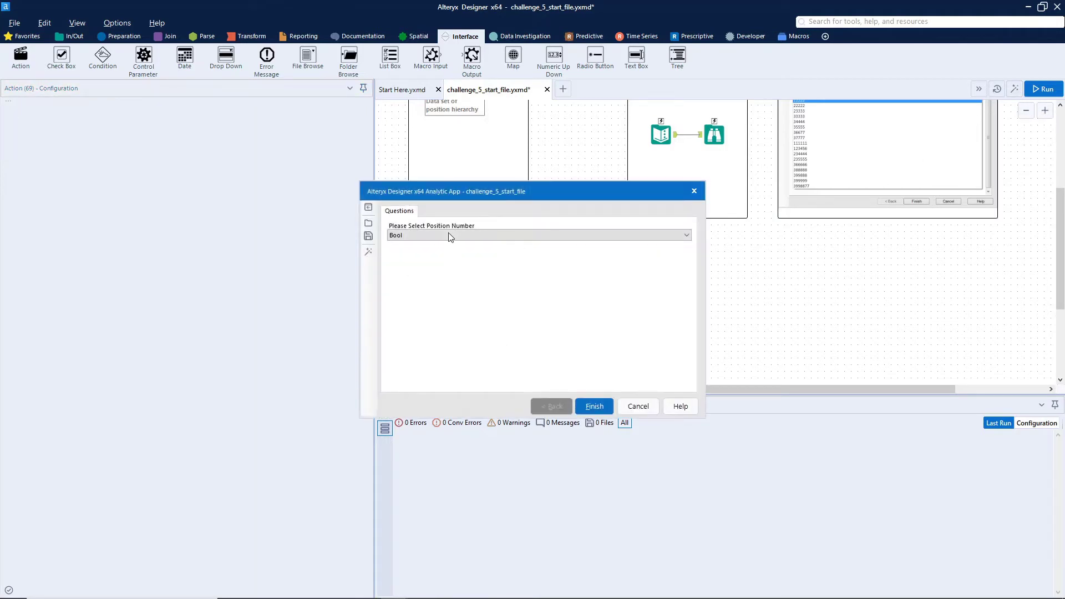
left_click(451, 237)
left_click(635, 408)
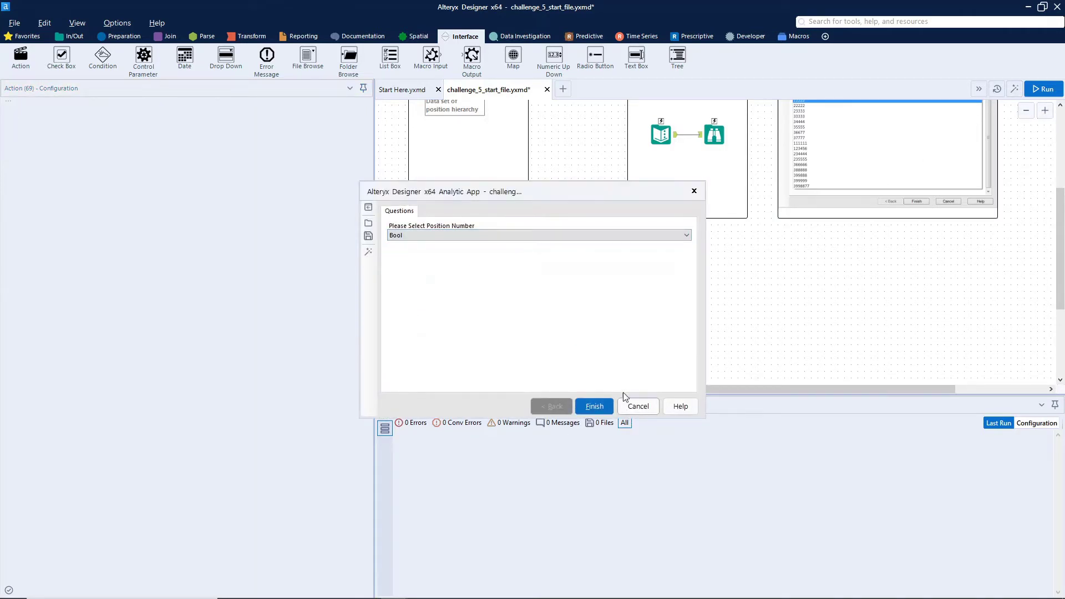
left_click(421, 268)
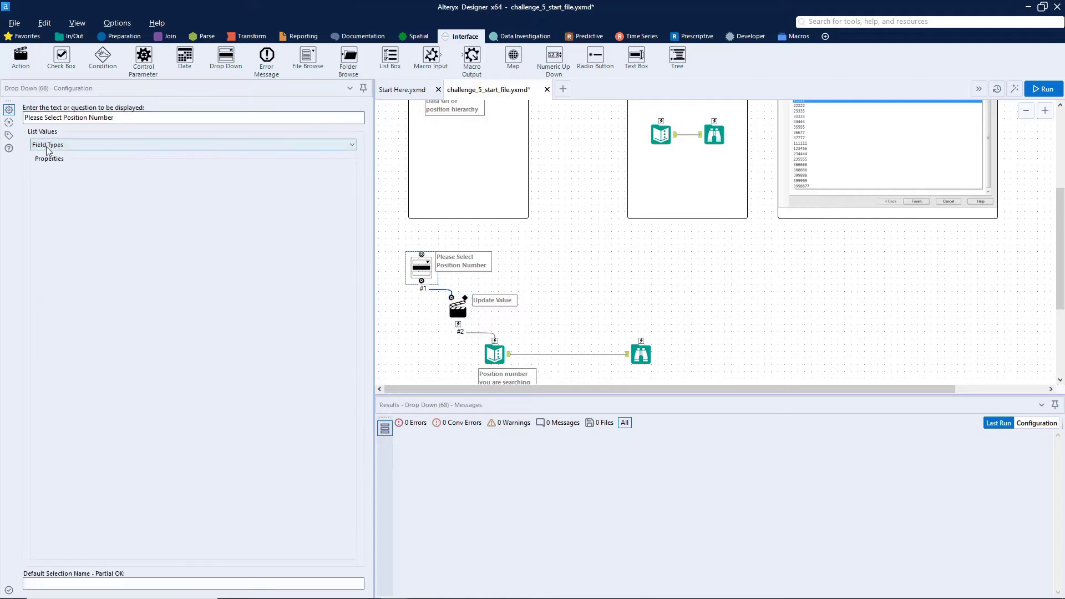
left_click(47, 147)
left_click(67, 162)
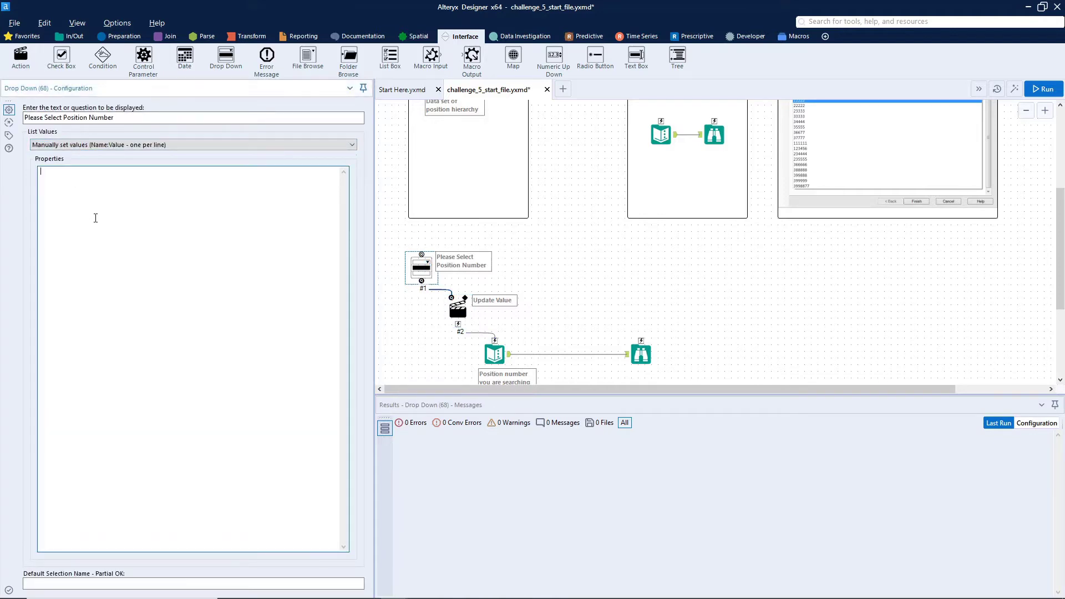
type("f")
key("Return")
left_click(1015, 89)
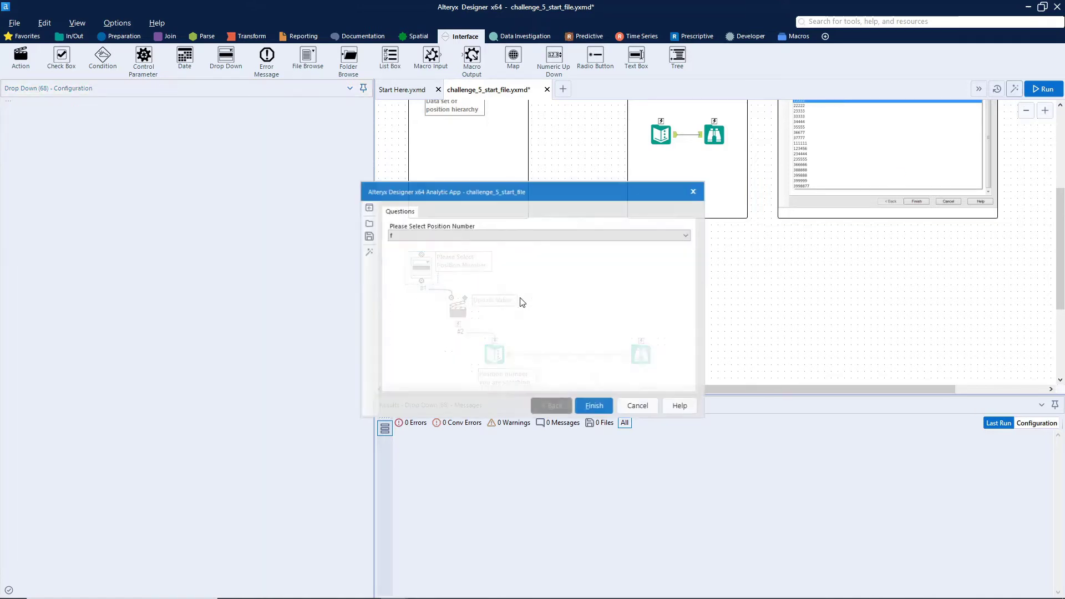
left_click(447, 233)
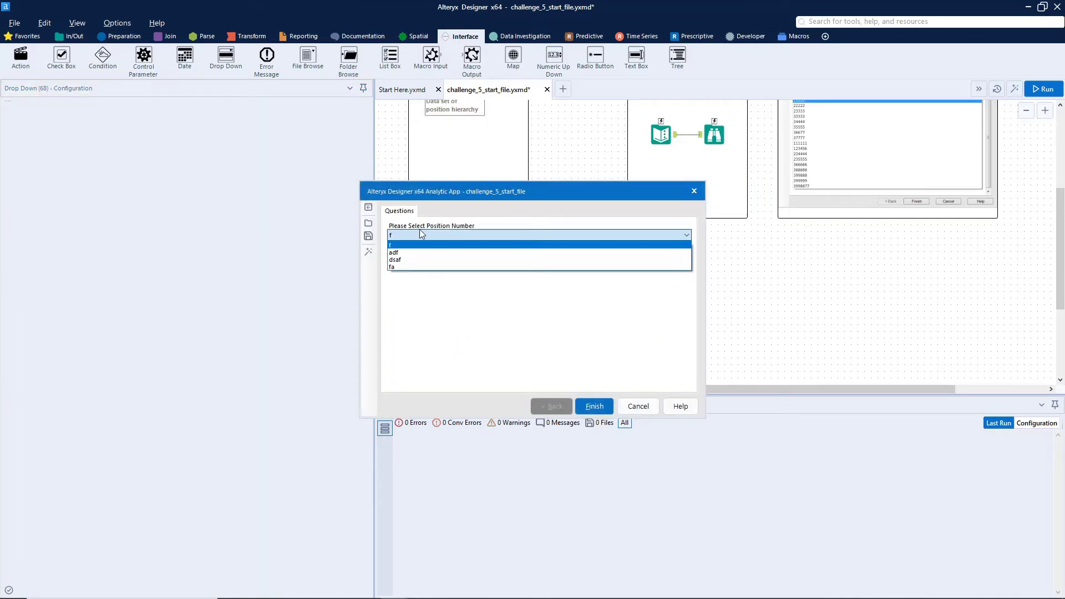
left_click(630, 400)
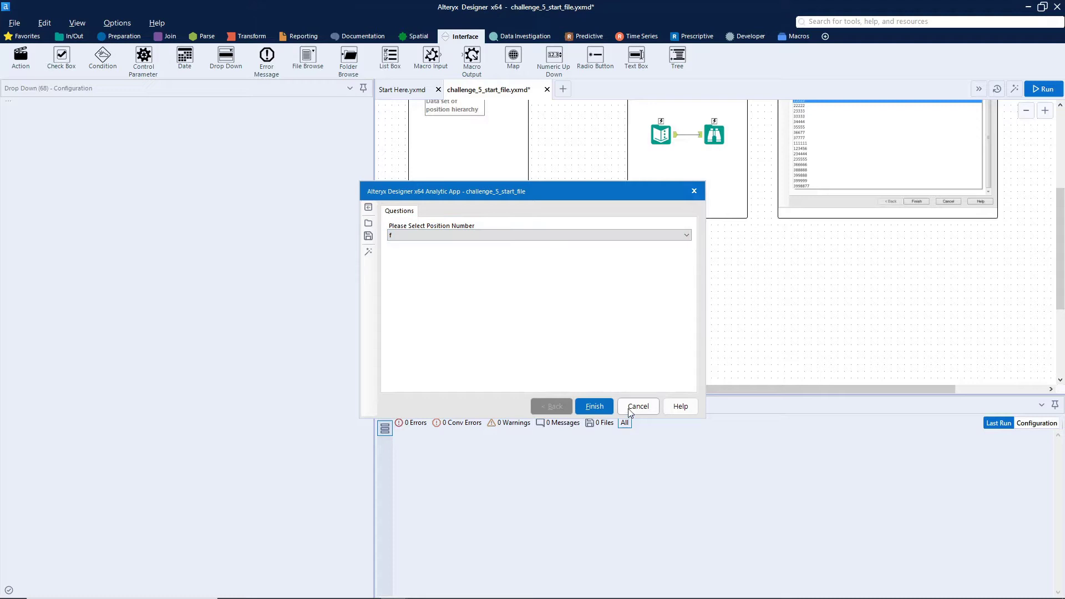
left_click(638, 406)
Clear all placeholder list values from the Drop Down, keeping the manually set values option
scroll(641, 206, "up", 3)
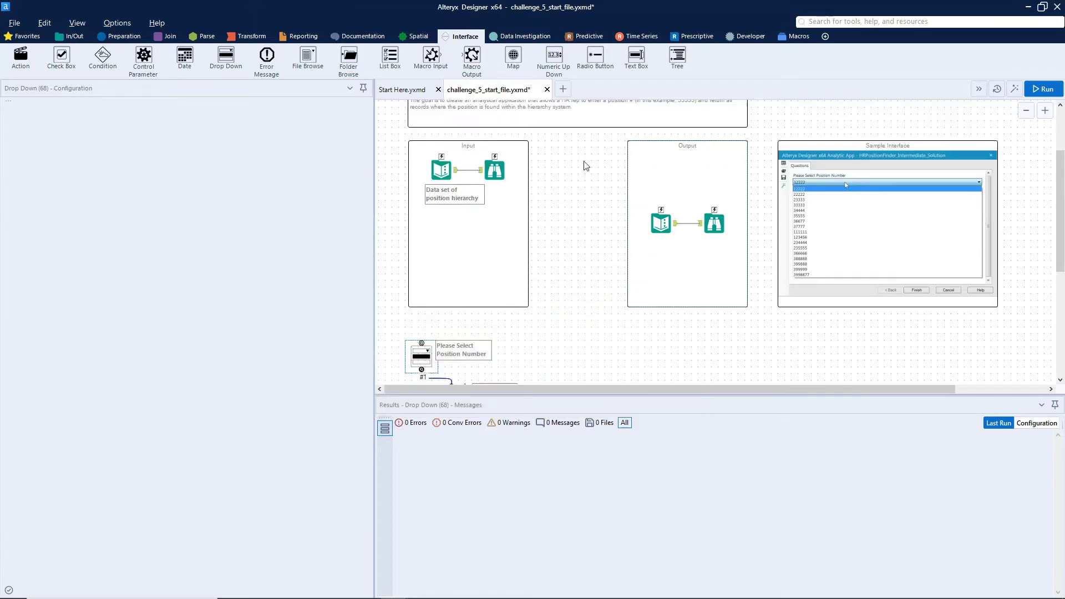
left_click(495, 170)
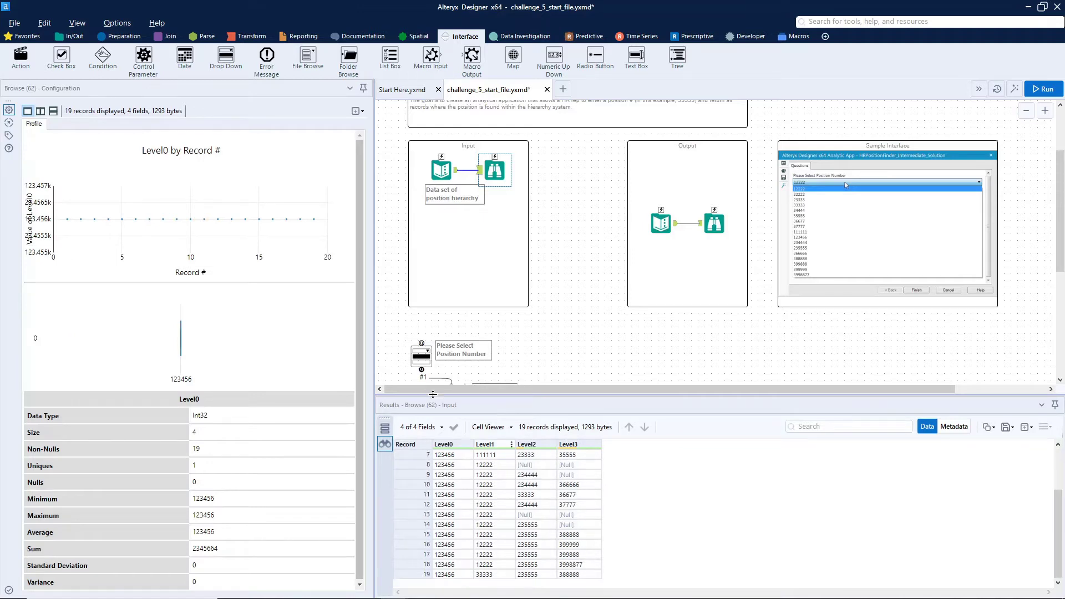
left_click(420, 355)
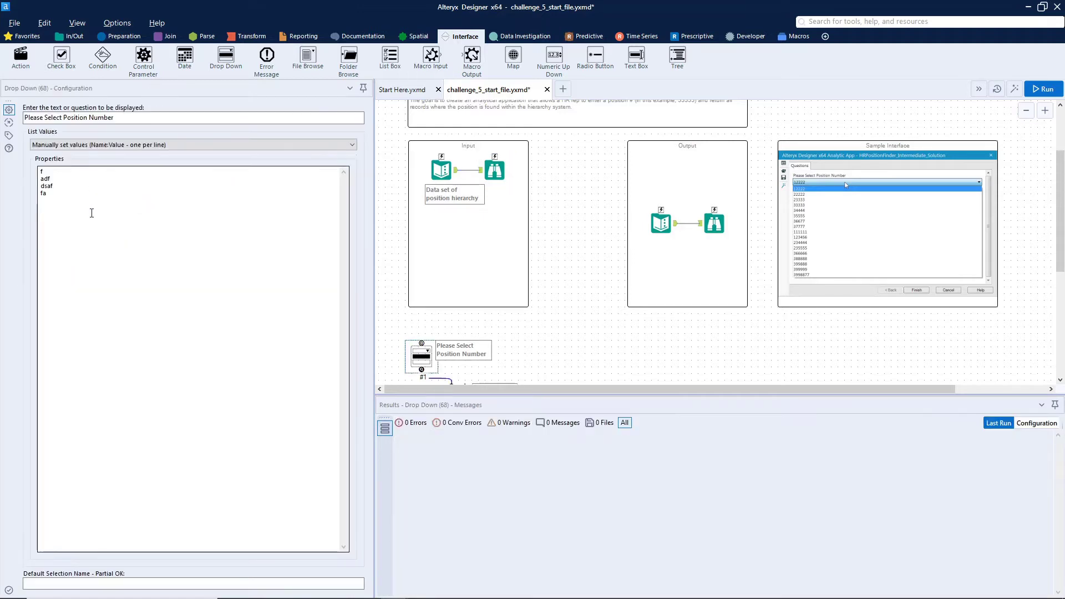
left_click_drag(90, 212, 26, 160)
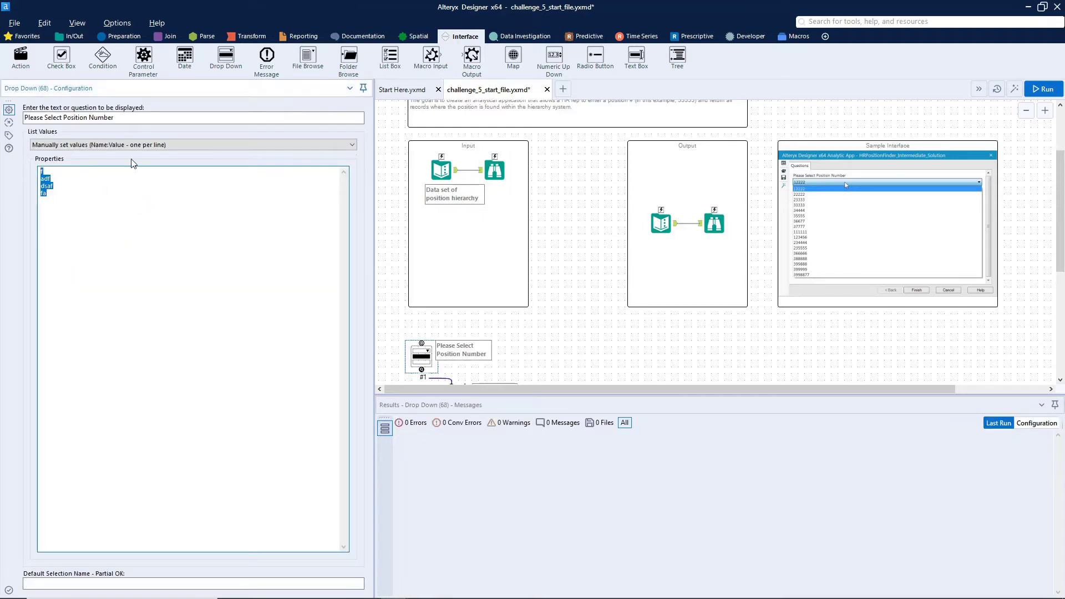
left_click(137, 145)
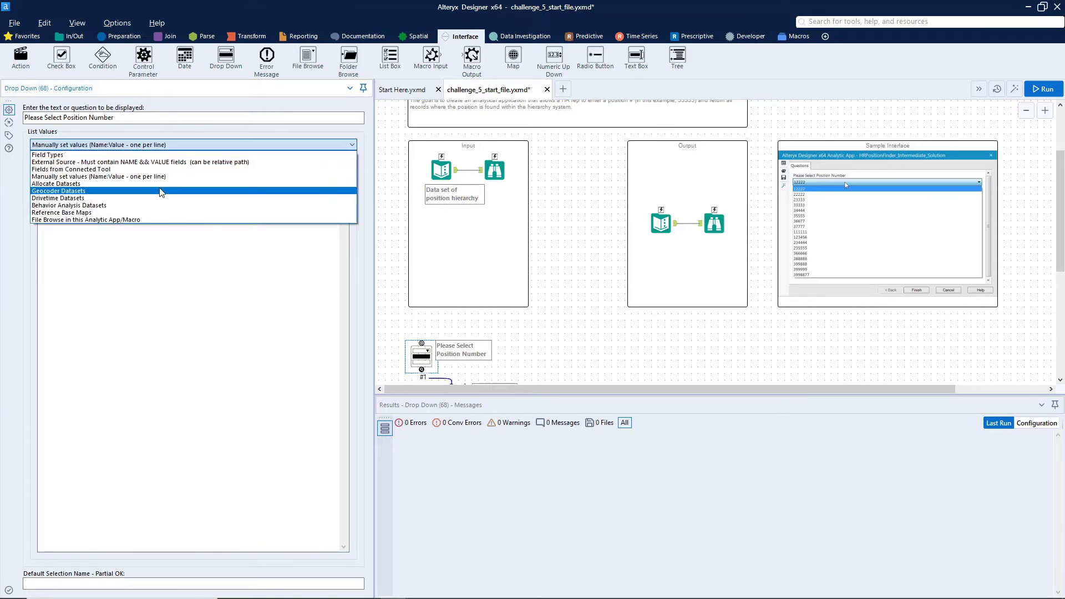
left_click(56, 177)
key("ctrl+a")
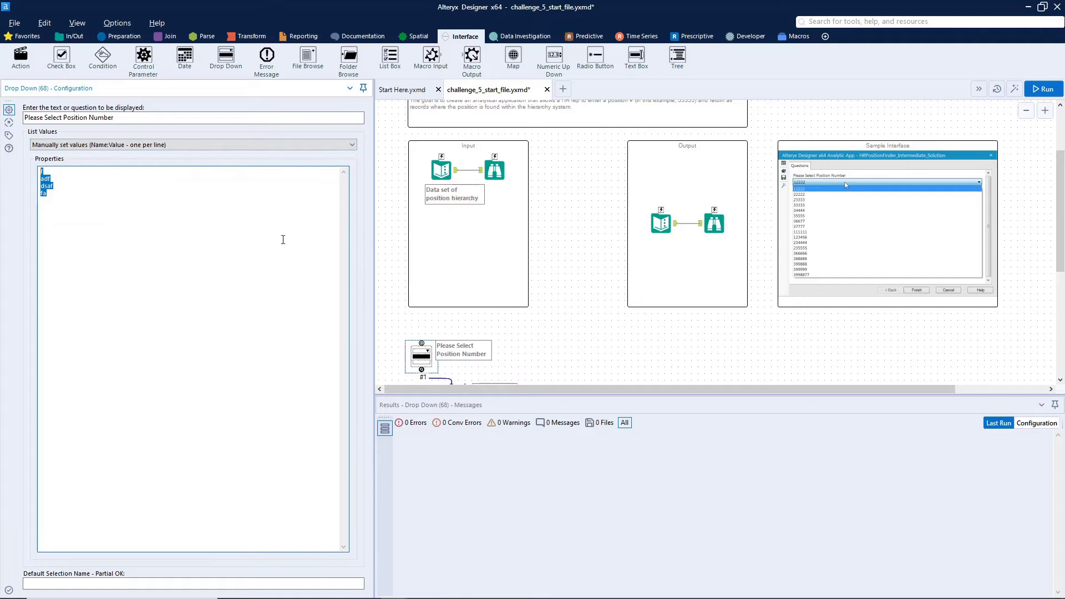
key("Delete")
Rerun the workflow and view the 19 hierarchy records in Browse (62)
scroll(618, 376, "down", 2)
left_click(551, 244)
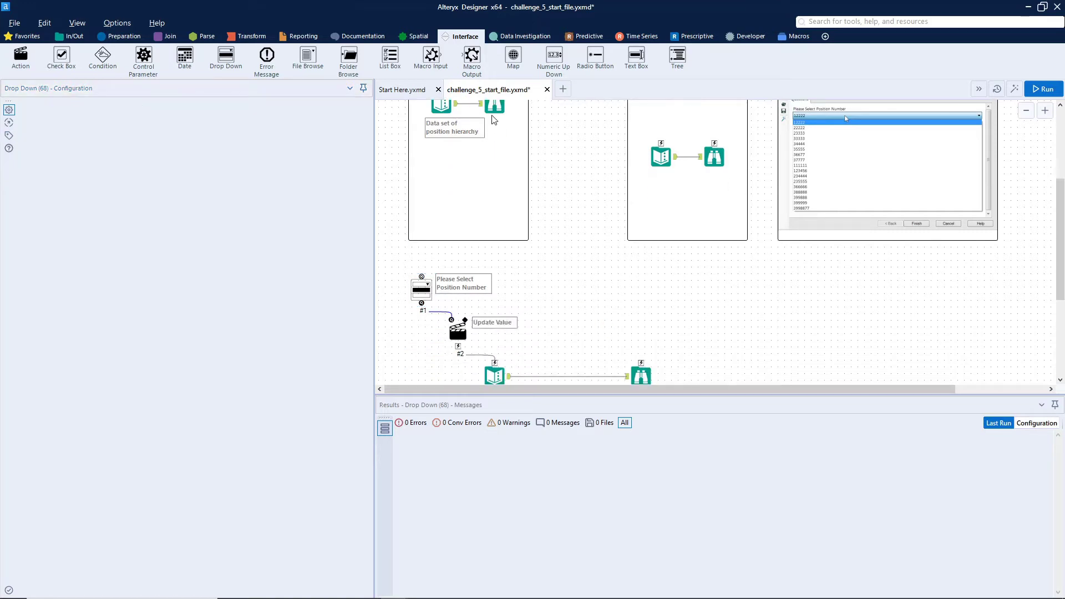
key("ctrl+r")
scroll(494, 119, "up", 1)
left_click(493, 122)
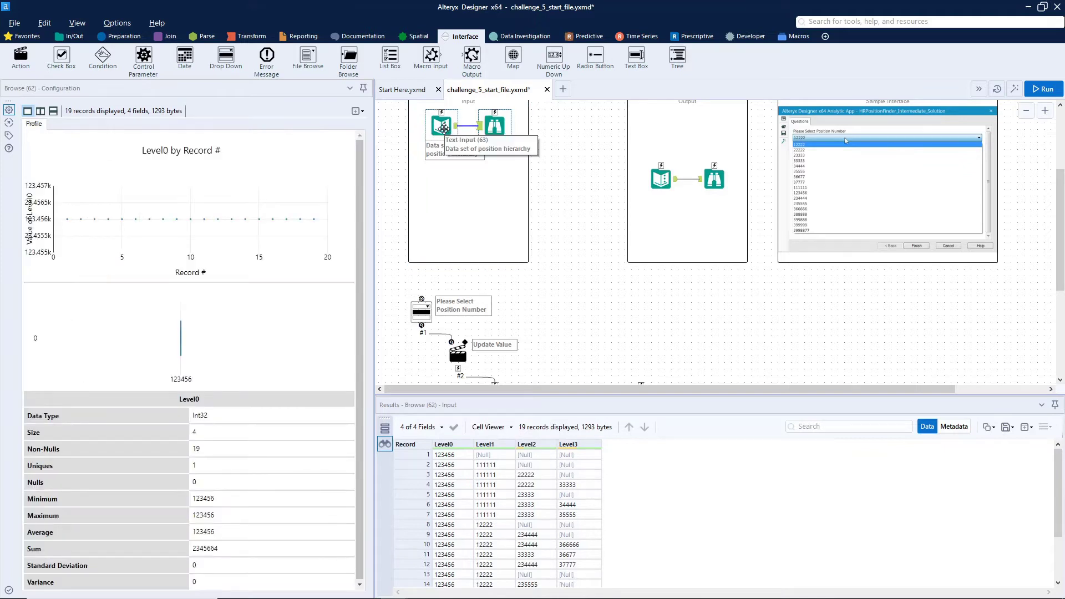
Move the hierarchy input lower and shift its Browse right to make room
left_click_drag(444, 129, 567, 301)
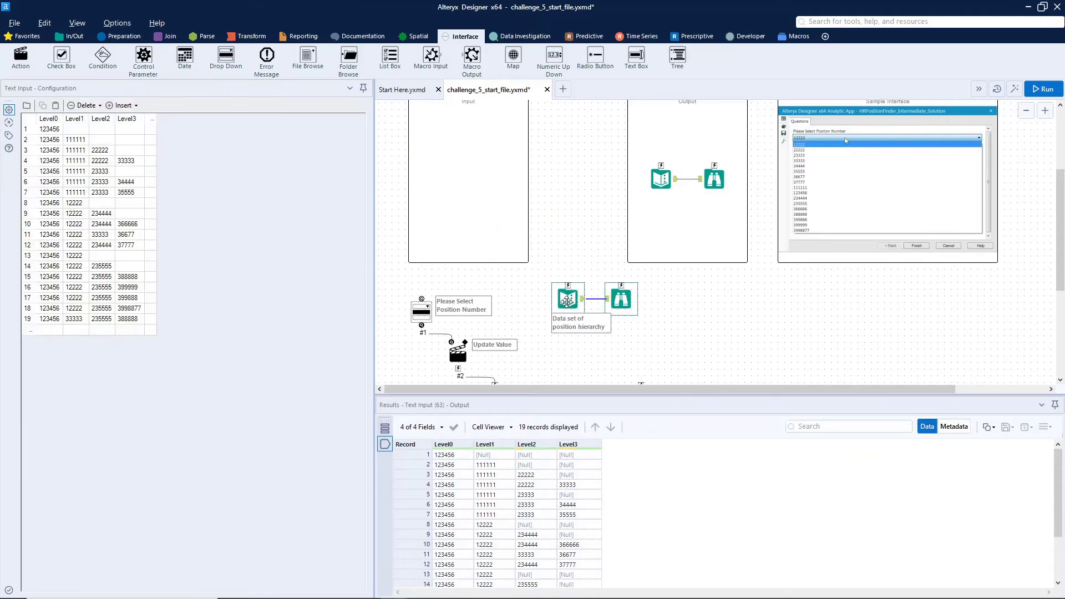
left_click(659, 306)
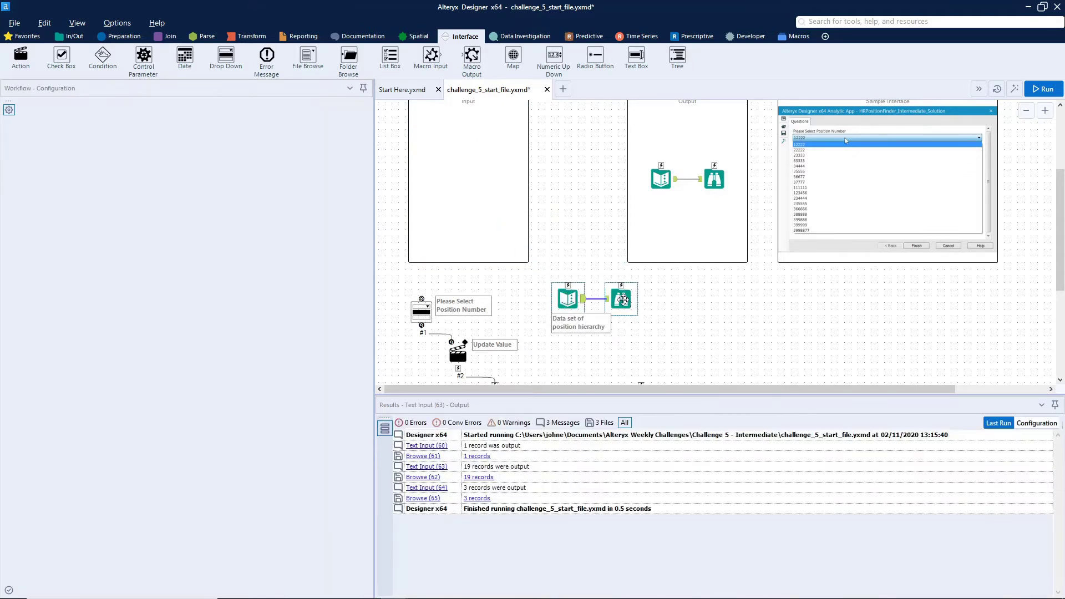
left_click_drag(621, 300, 748, 300)
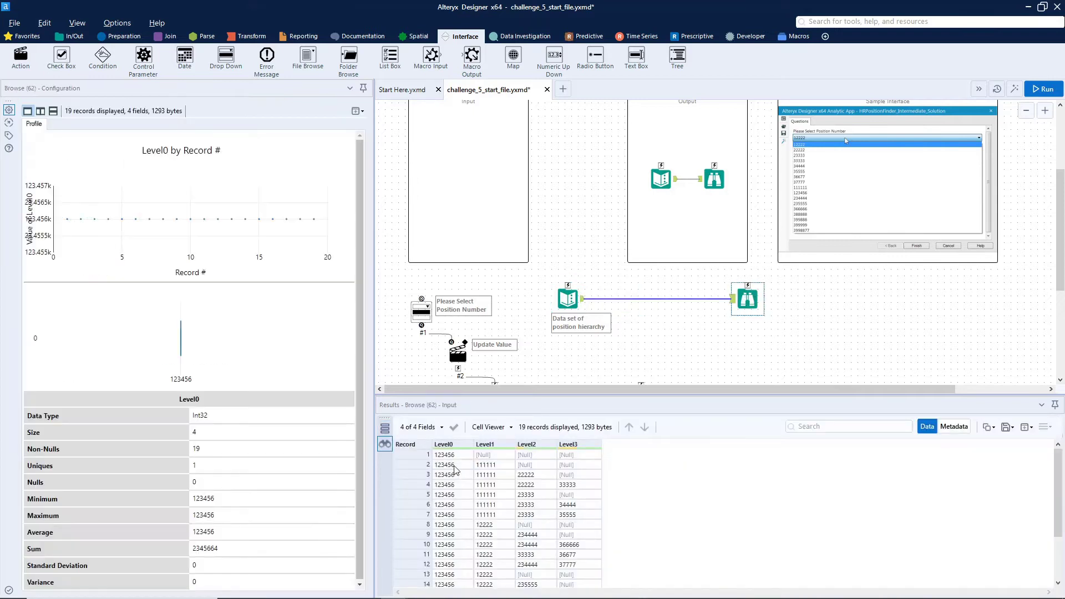
Insert a Transpose on the connection and run, producing 76 Name/Value records
left_click(250, 36)
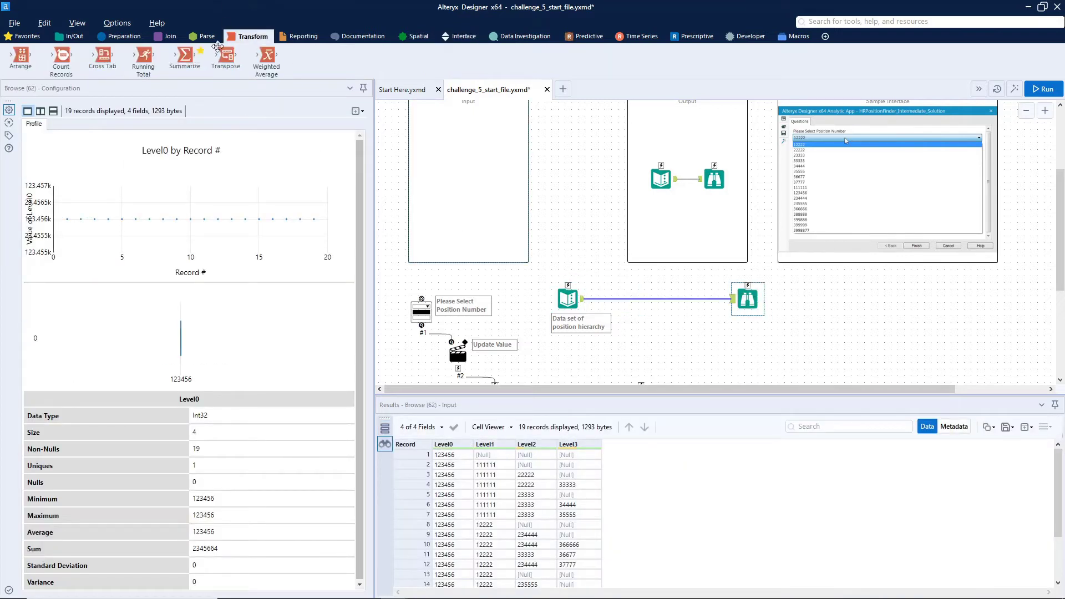
left_click_drag(226, 57, 629, 298)
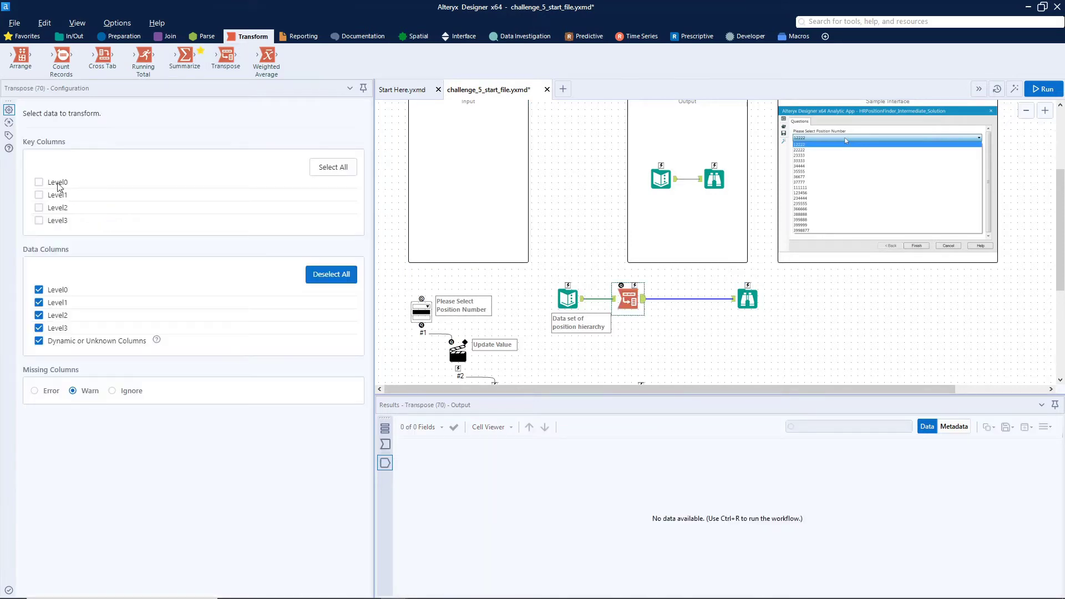
left_click(1046, 89)
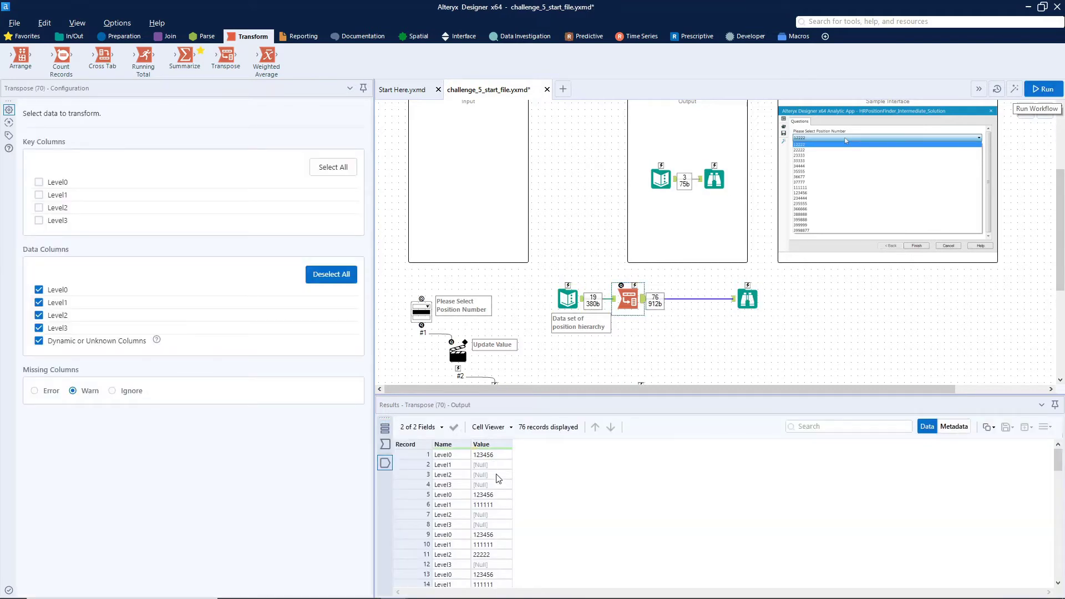
scroll(499, 480, "down", 20)
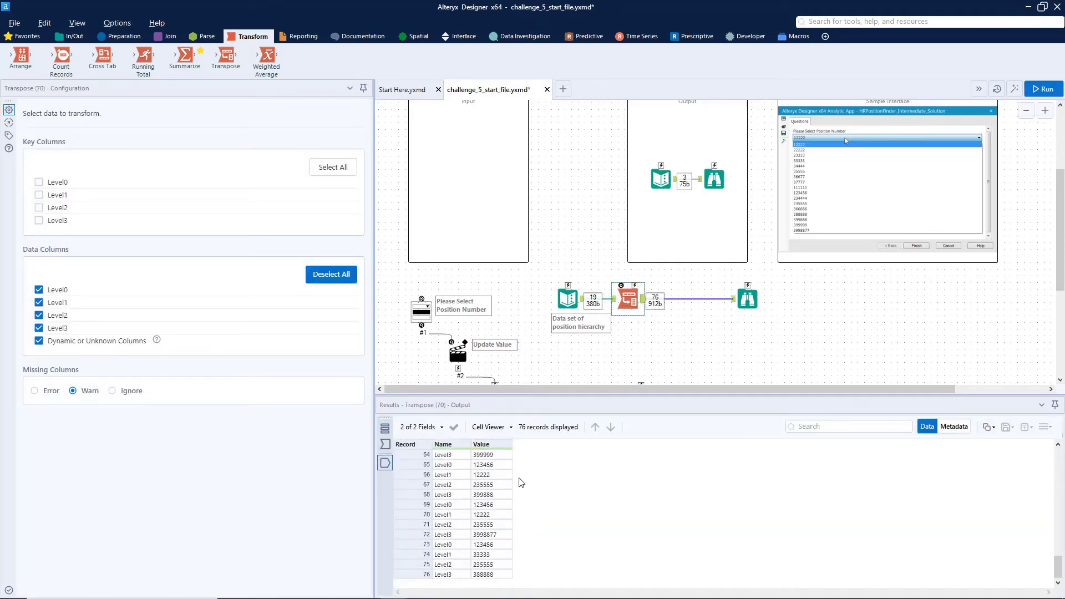
scroll(493, 515, "up", 20)
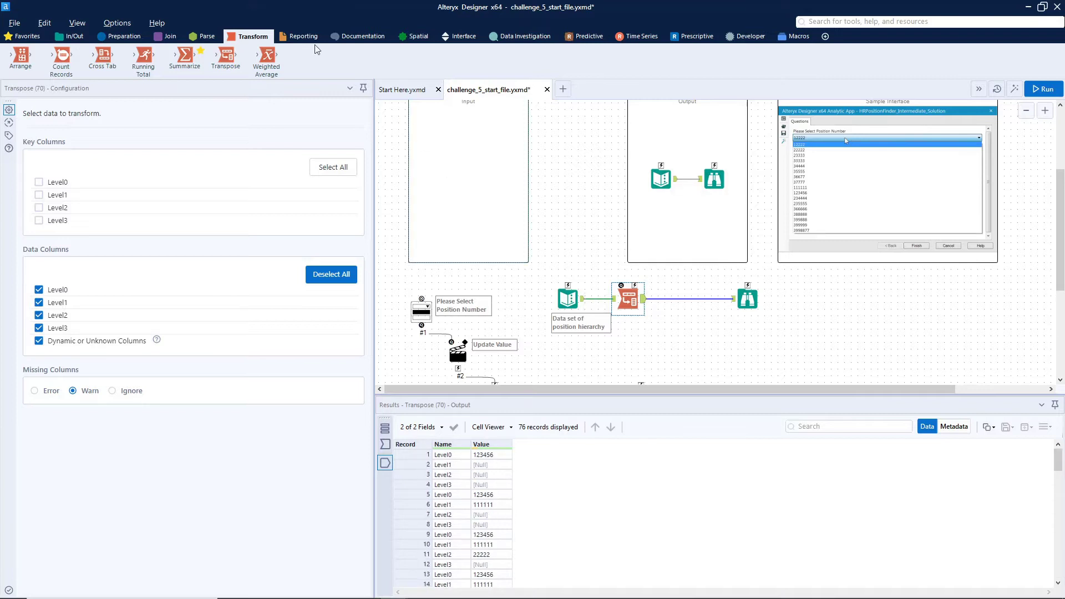
Add a Unique tool after the Transpose and run, yielding 18 unique records
left_click(121, 36)
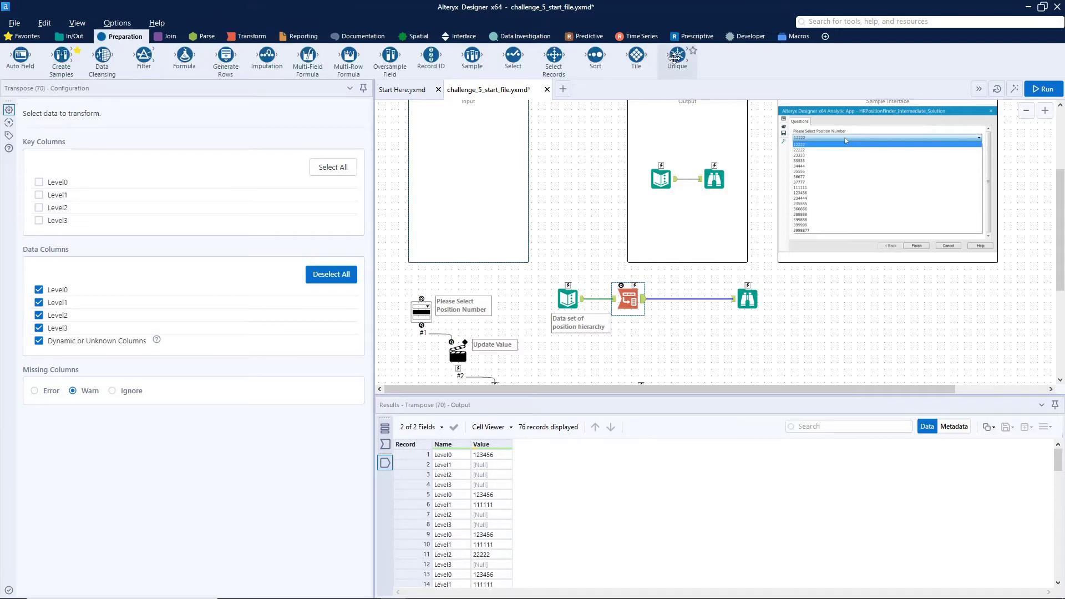
left_click_drag(675, 57, 687, 298)
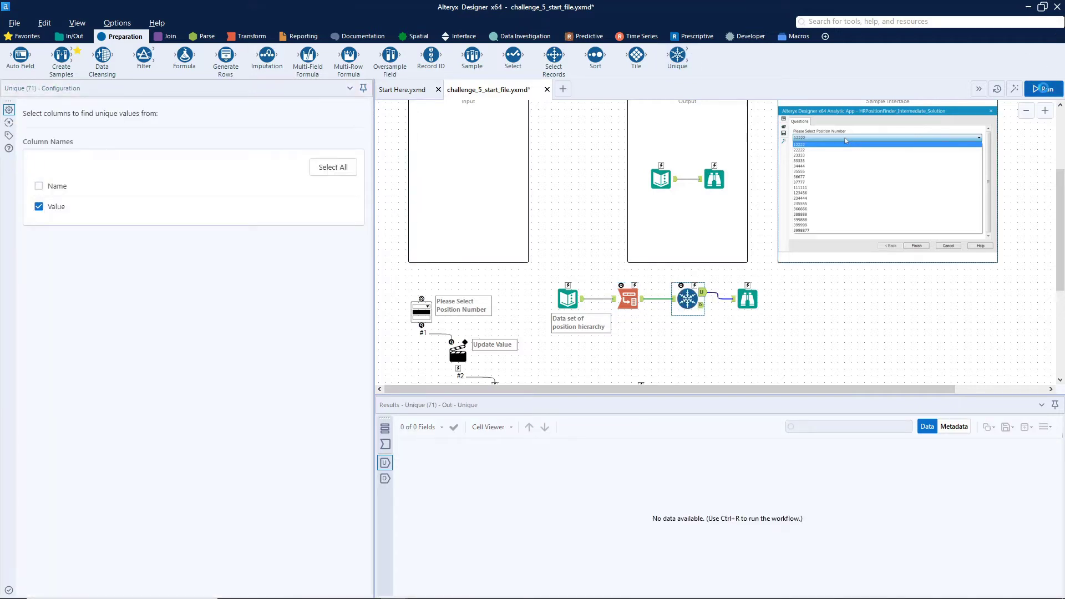
left_click(1043, 88)
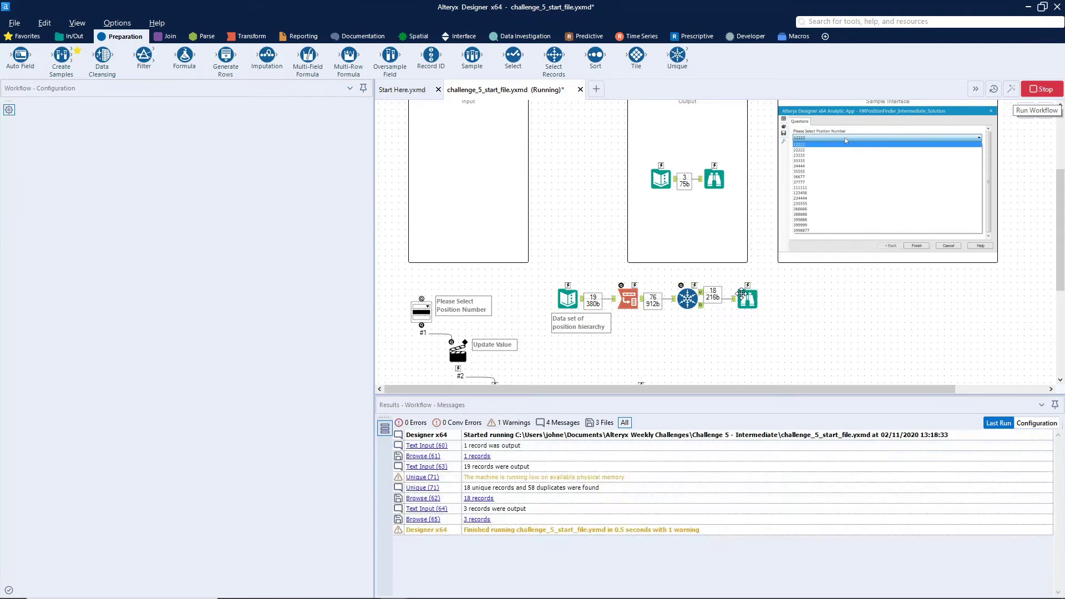
left_click(744, 296)
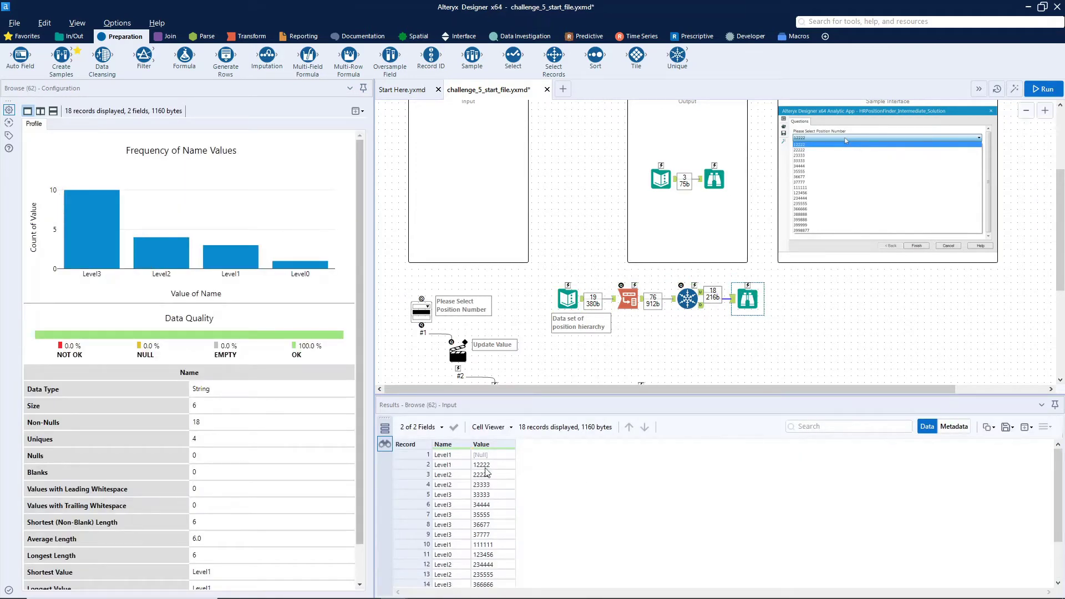
Insert a Filter before the Browse keeping only rows where Value is not null
left_click_drag(757, 307, 857, 307)
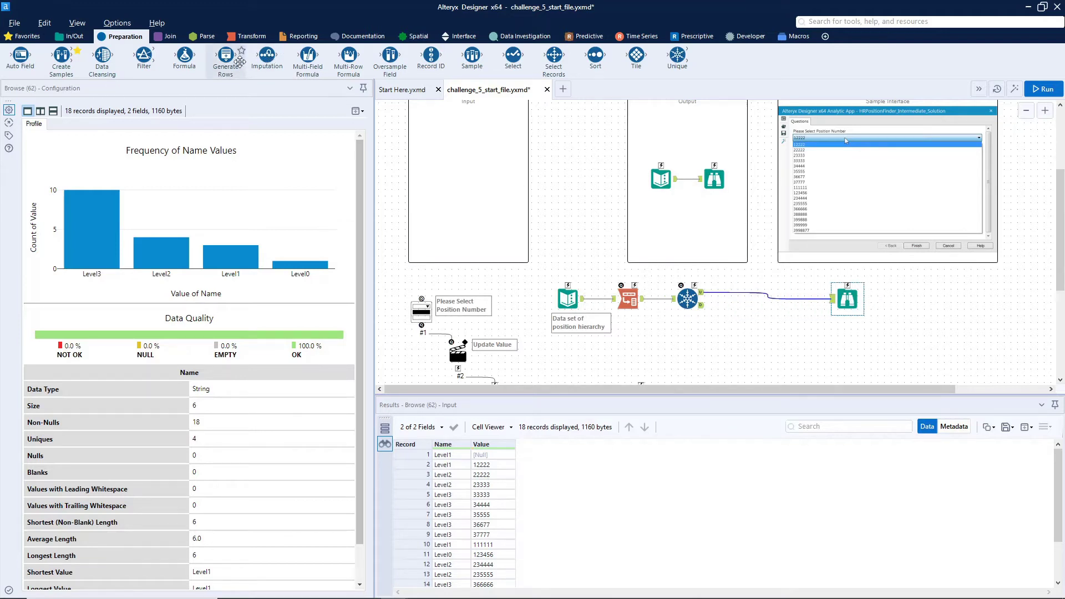
left_click_drag(144, 55, 739, 298)
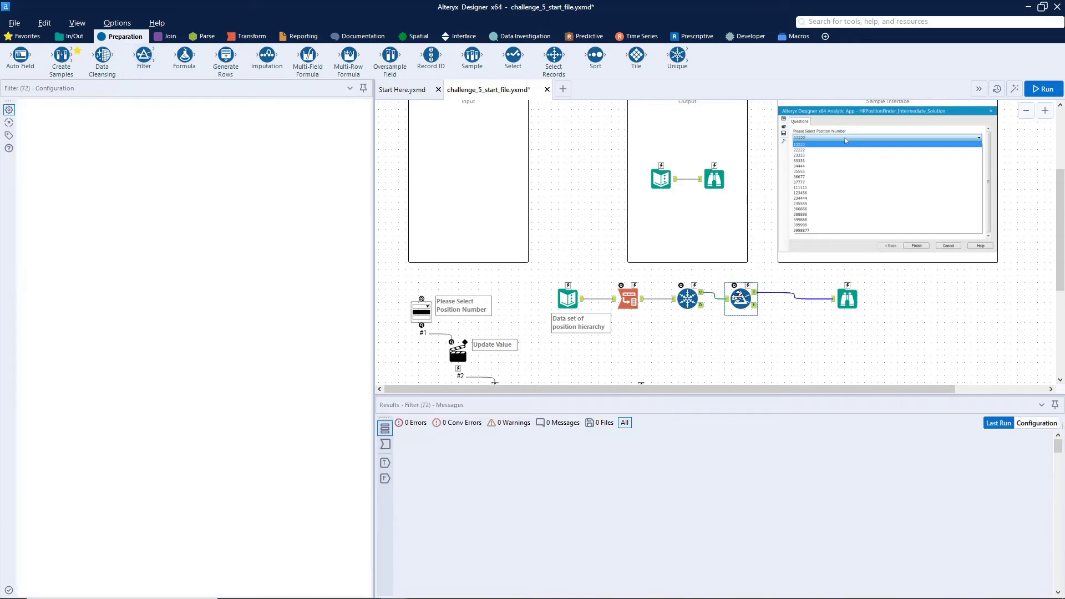
left_click(72, 152)
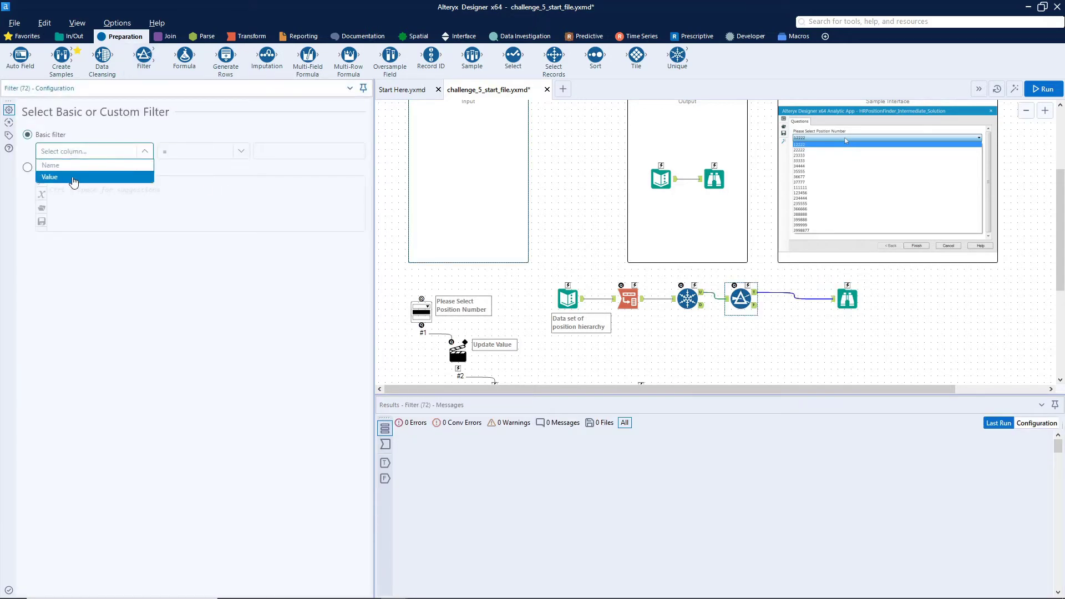
left_click(73, 175)
left_click(166, 154)
left_click(189, 247)
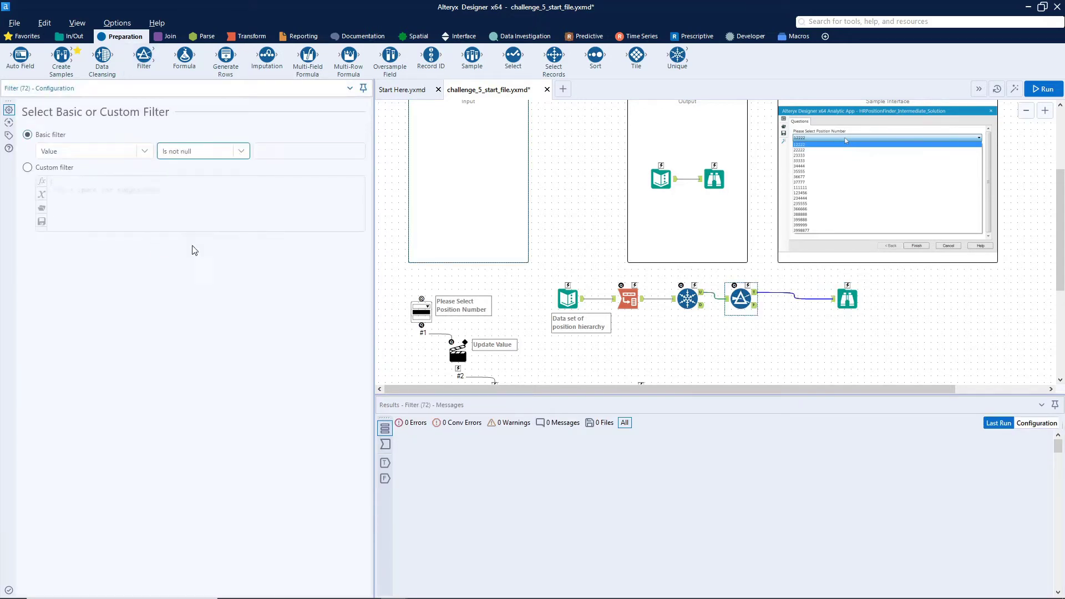
Rerun the workflow and view the 17 filtered Name/Value records
left_click(1035, 90)
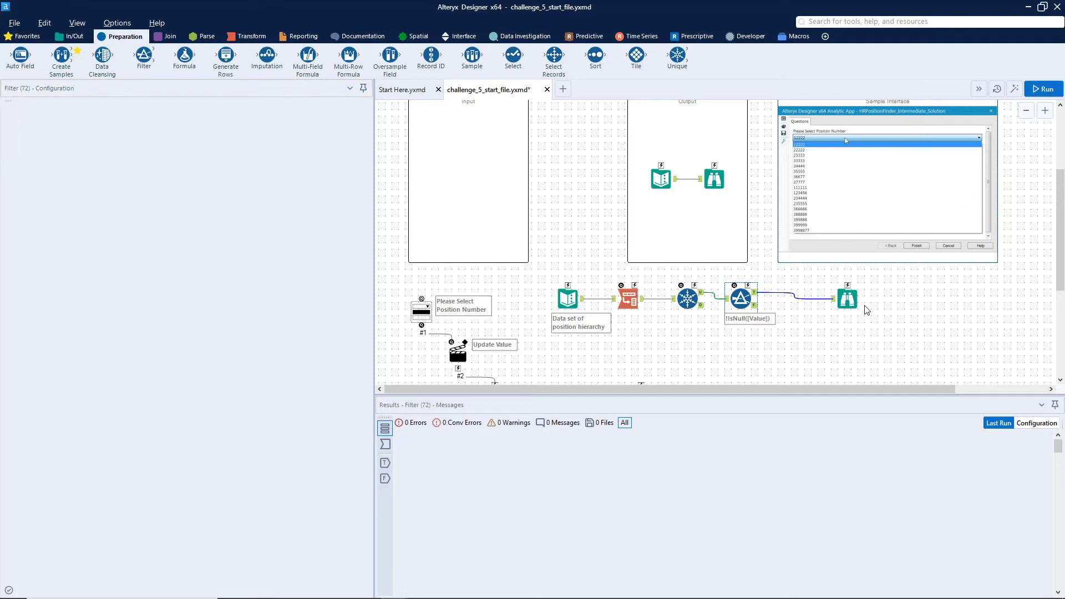
left_click(844, 302)
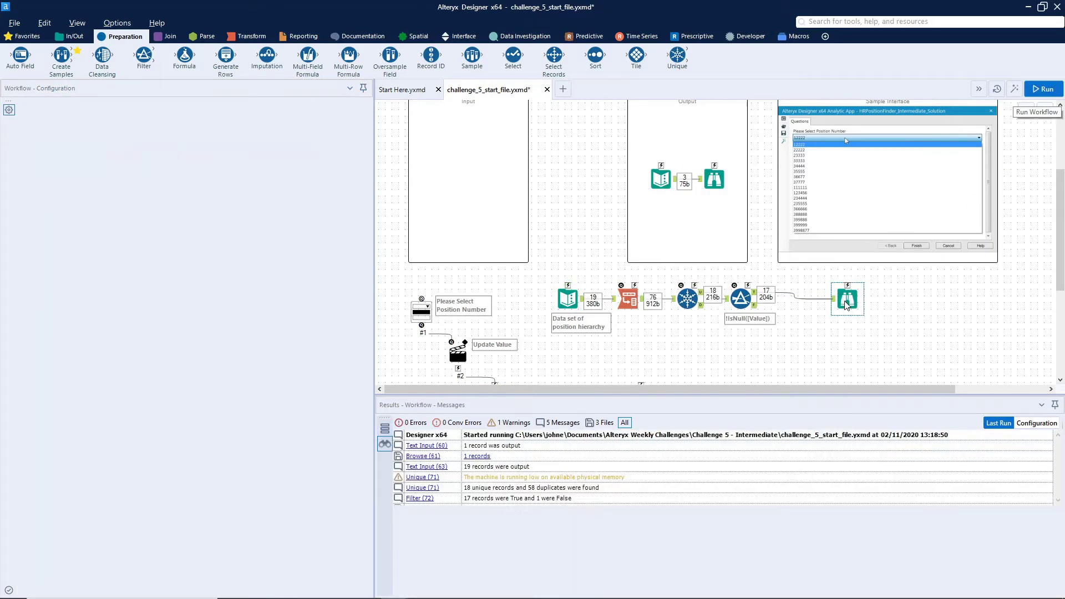
scroll(814, 311, "down", 1)
scroll(811, 305, "down", 1)
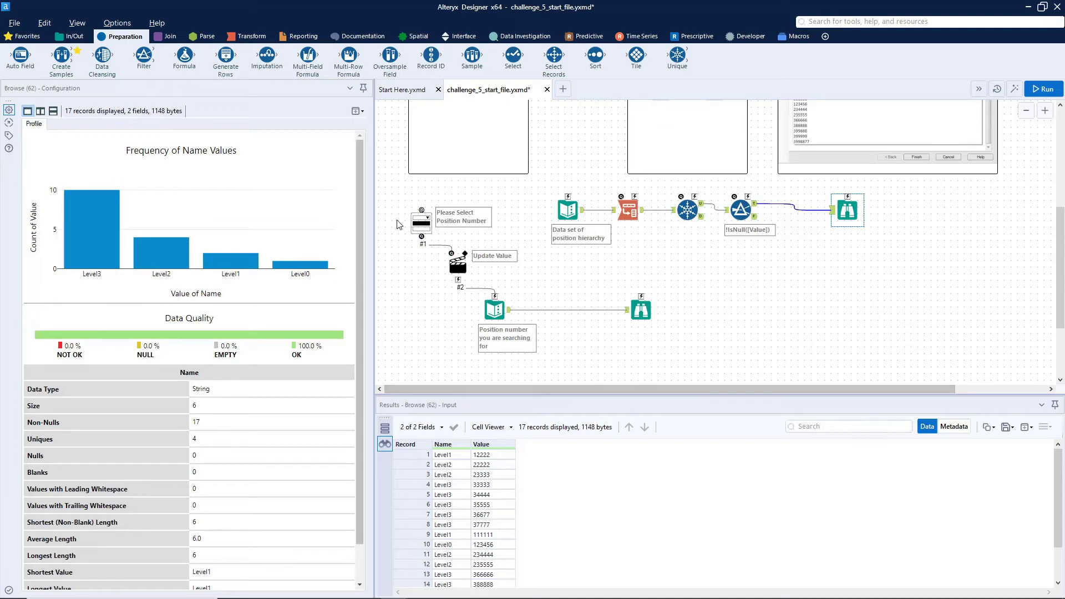
Move the Drop Down, Action and Text Input group below the hierarchy flow
left_click_drag(397, 228, 593, 329)
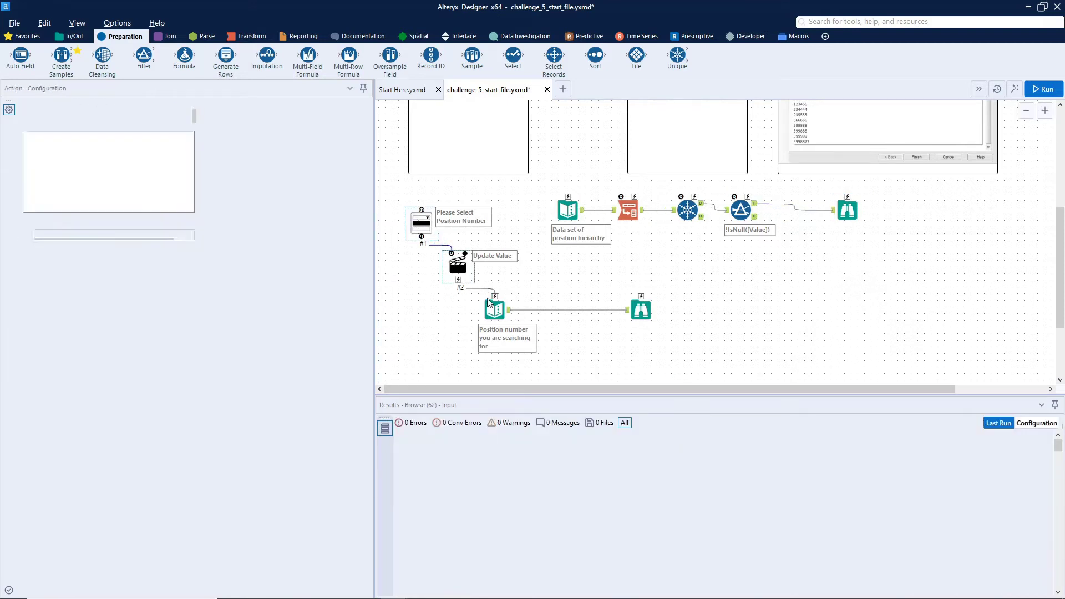
left_click(640, 309)
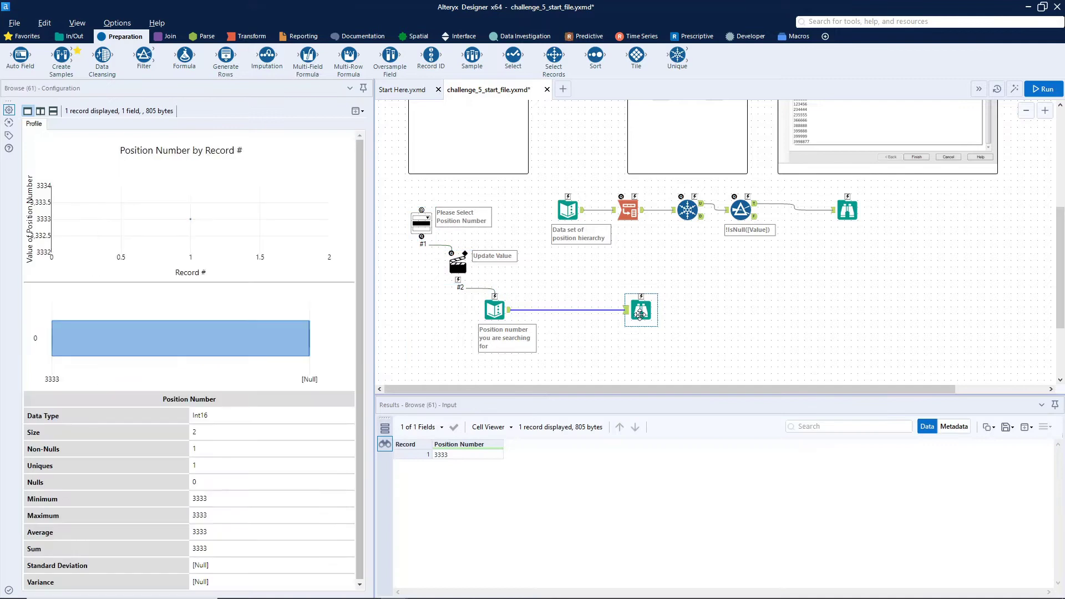
scroll(640, 311, "up", 1)
left_click_drag(570, 300, 386, 211)
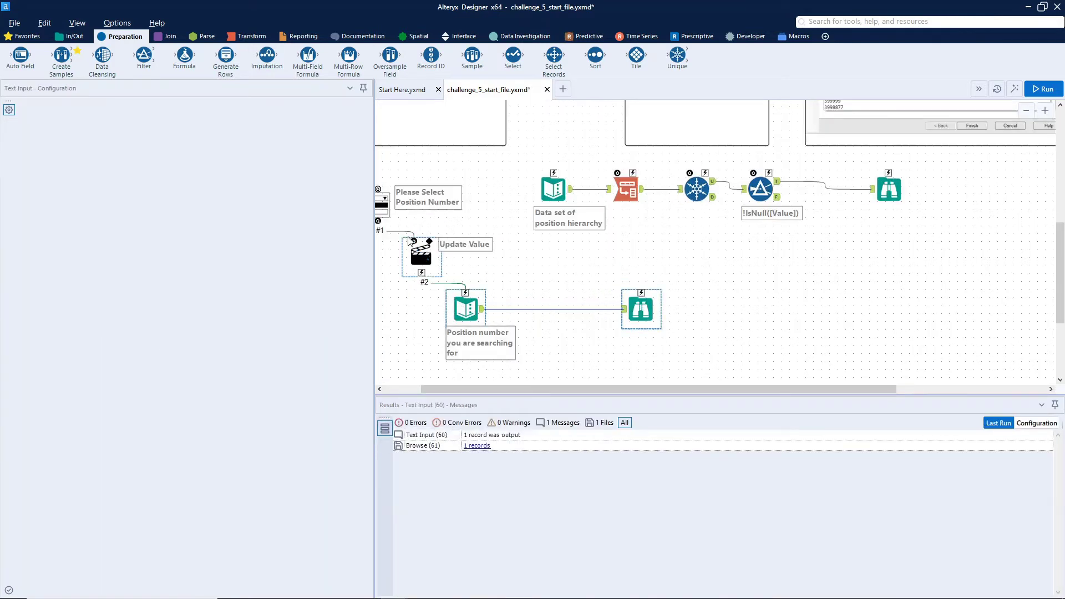
left_click(387, 212)
scroll(495, 263, "down", 2)
left_click_drag(475, 299, 635, 373)
left_click(697, 322)
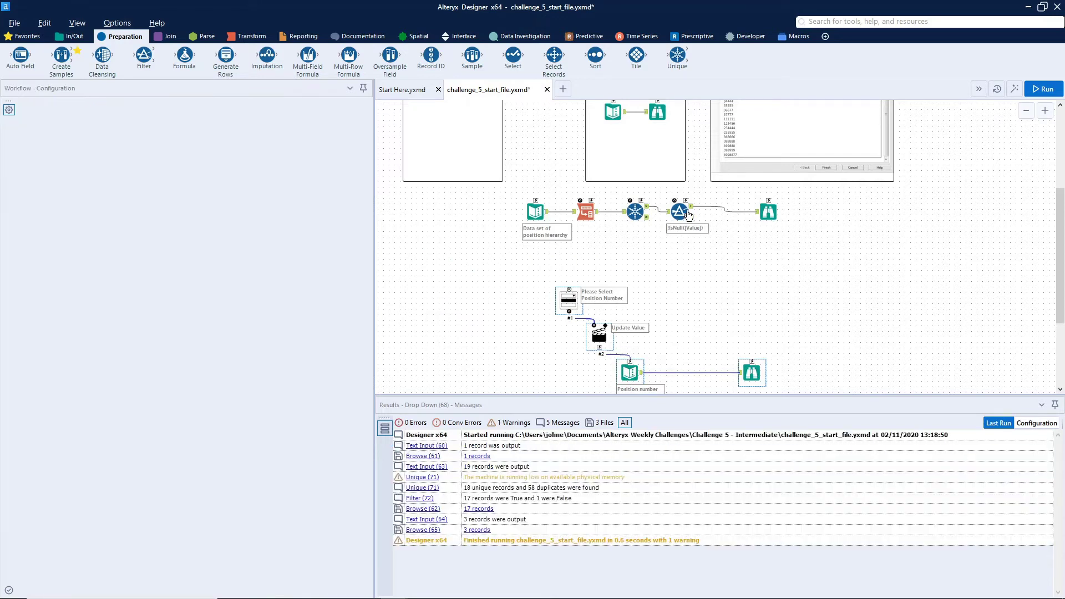
Wire the Filter to the Drop Down and preview the app, which offers only Name and Value
left_click_drag(693, 208, 569, 290)
left_click(568, 300)
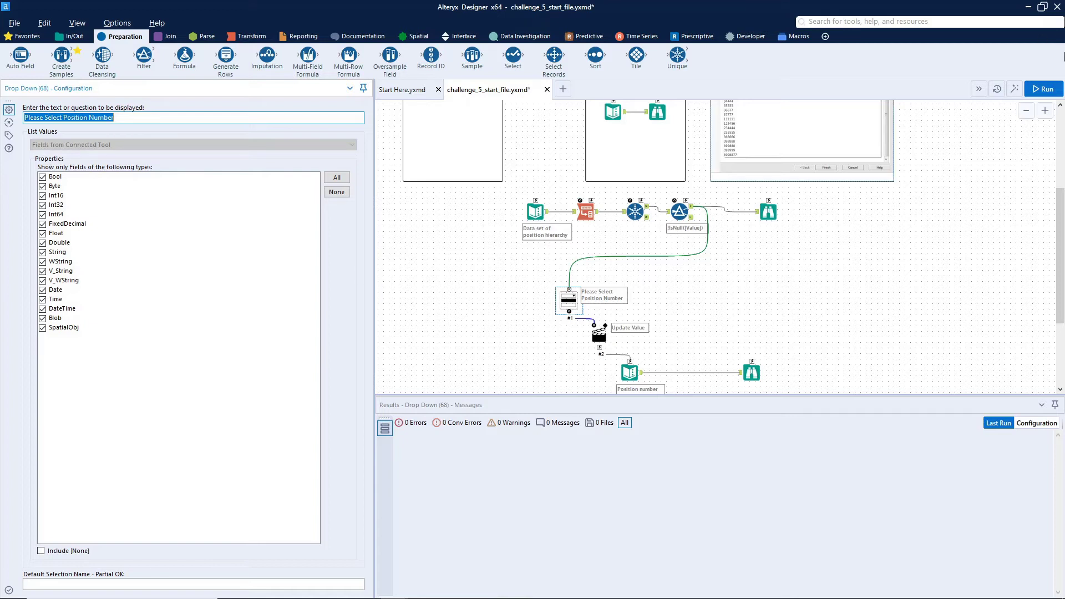
left_click(1015, 90)
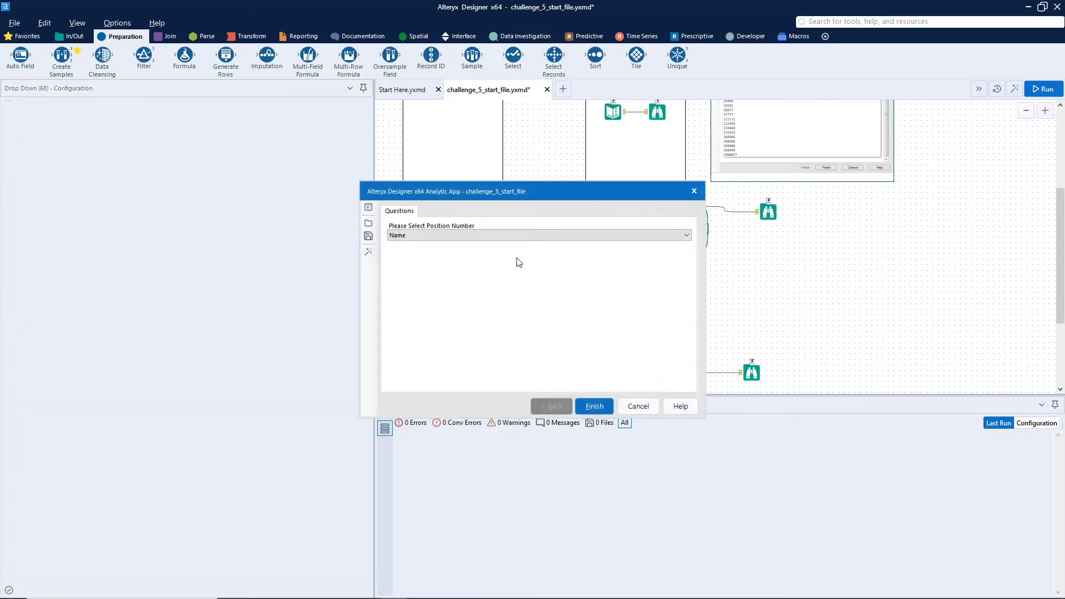
left_click(465, 237)
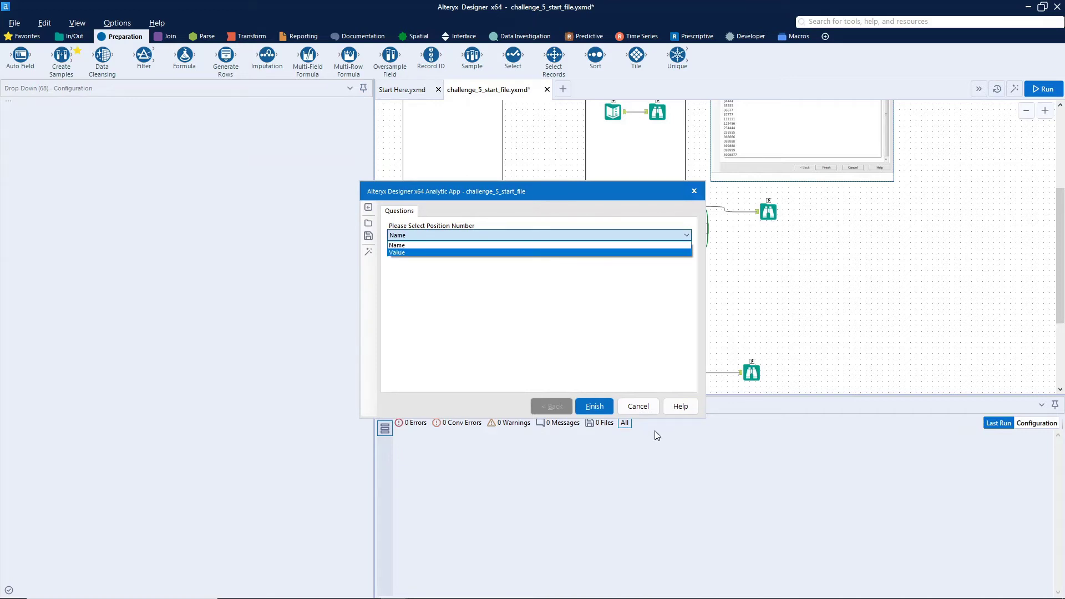
left_click(638, 408)
left_click(638, 407)
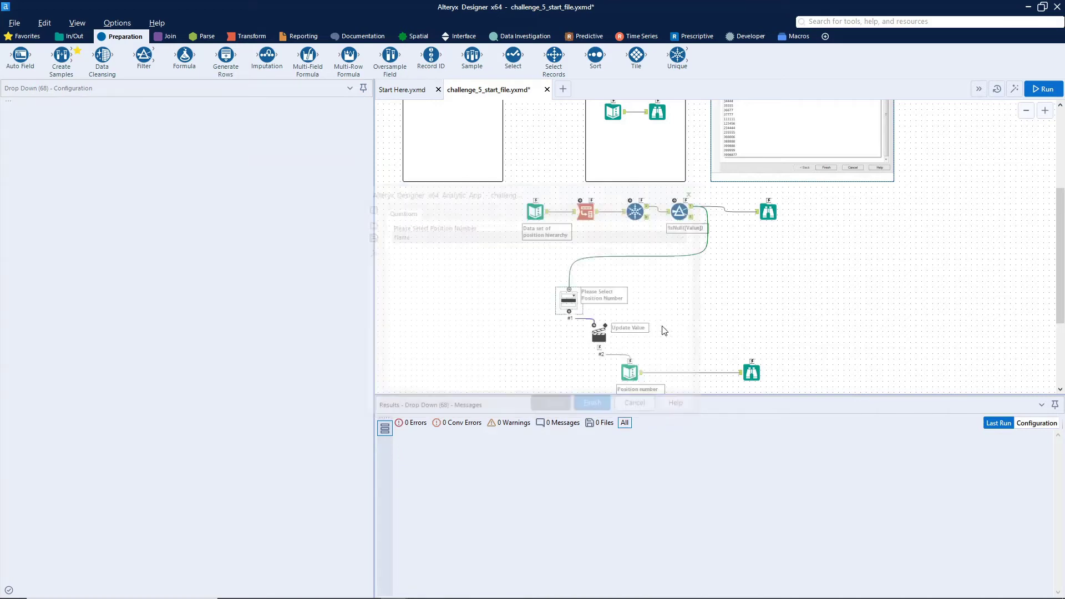
Delete the Filter-to-Drop Down connection and shift the Filter's Browse further right
left_click(661, 256)
right_click(658, 257)
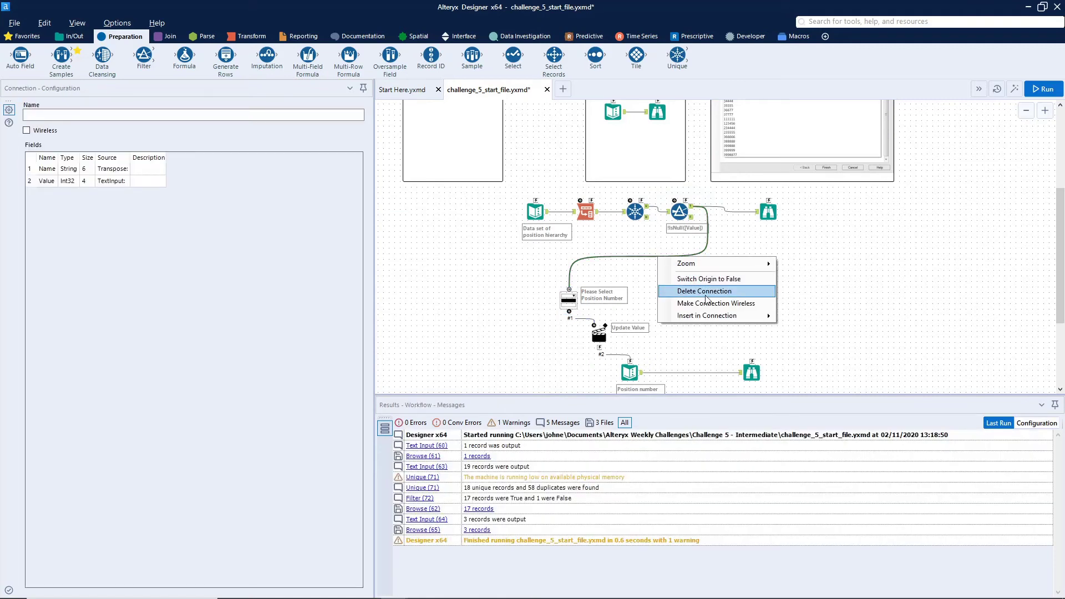
left_click(779, 210)
left_click_drag(773, 215, 811, 215)
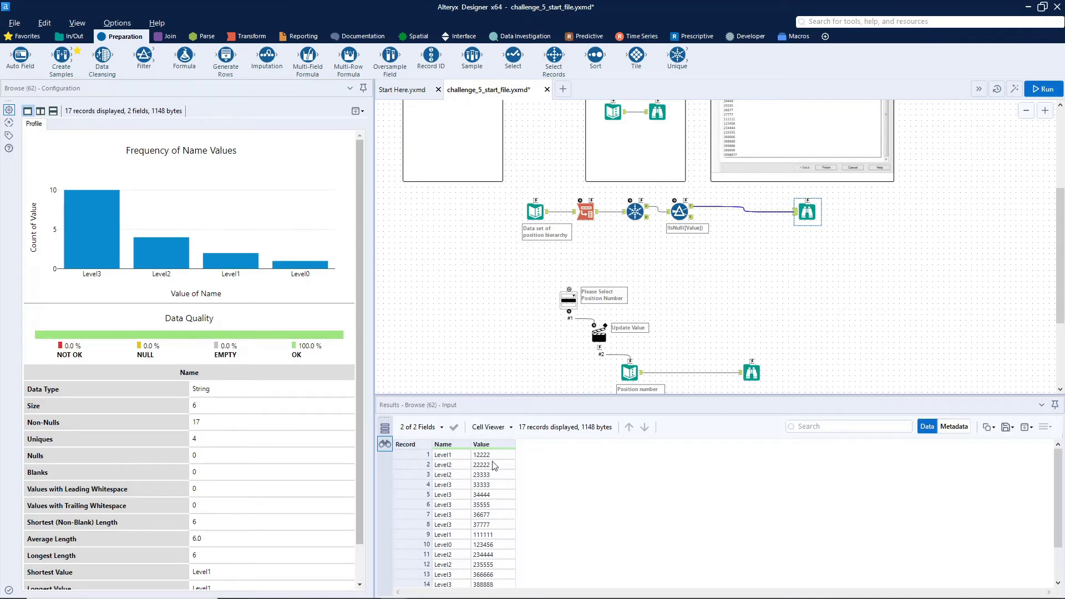
left_click(247, 36)
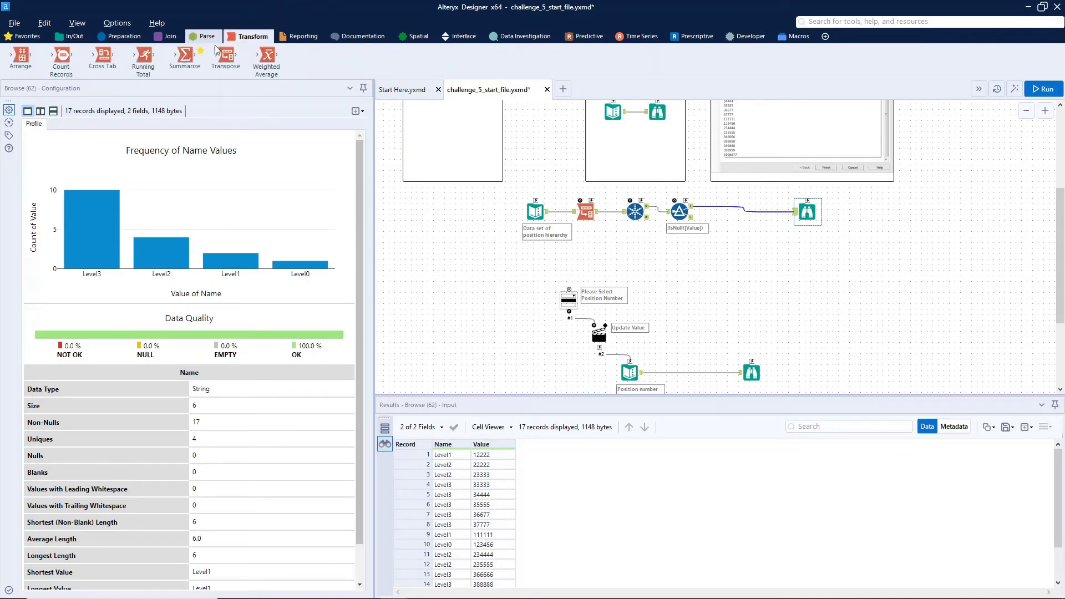
Insert a Cross Tab after the Filter with Value as column headers and Name as values
left_click_drag(105, 57, 738, 213)
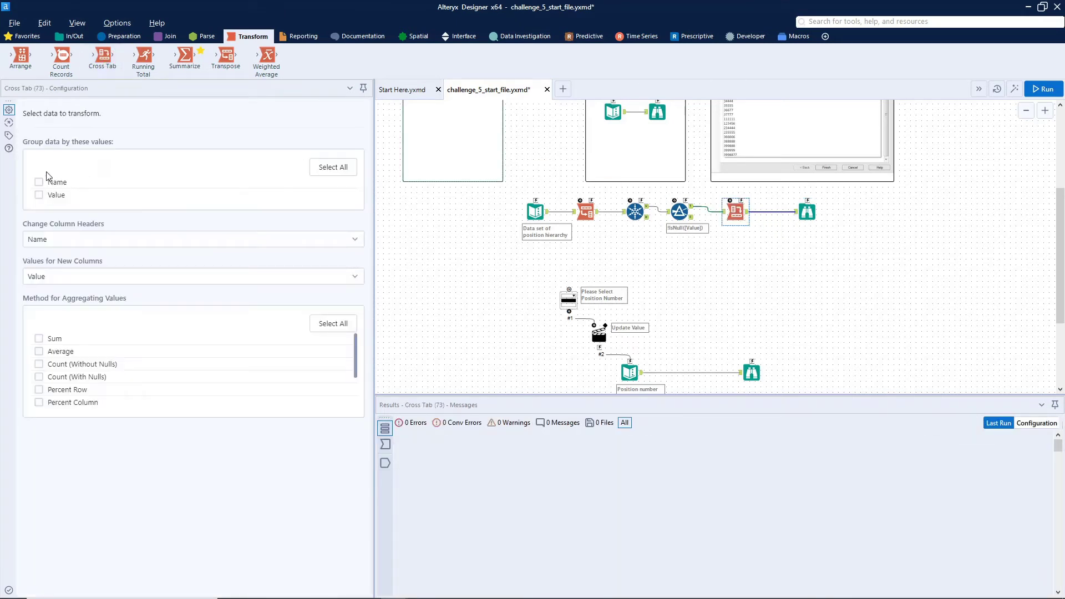
left_click(84, 243)
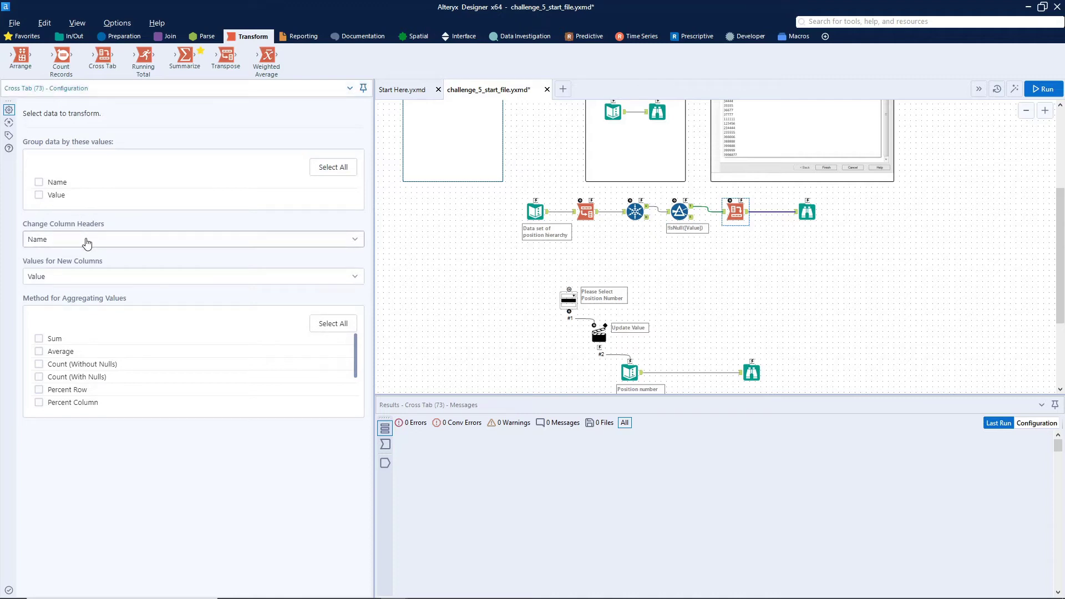
left_click(70, 276)
left_click(69, 276)
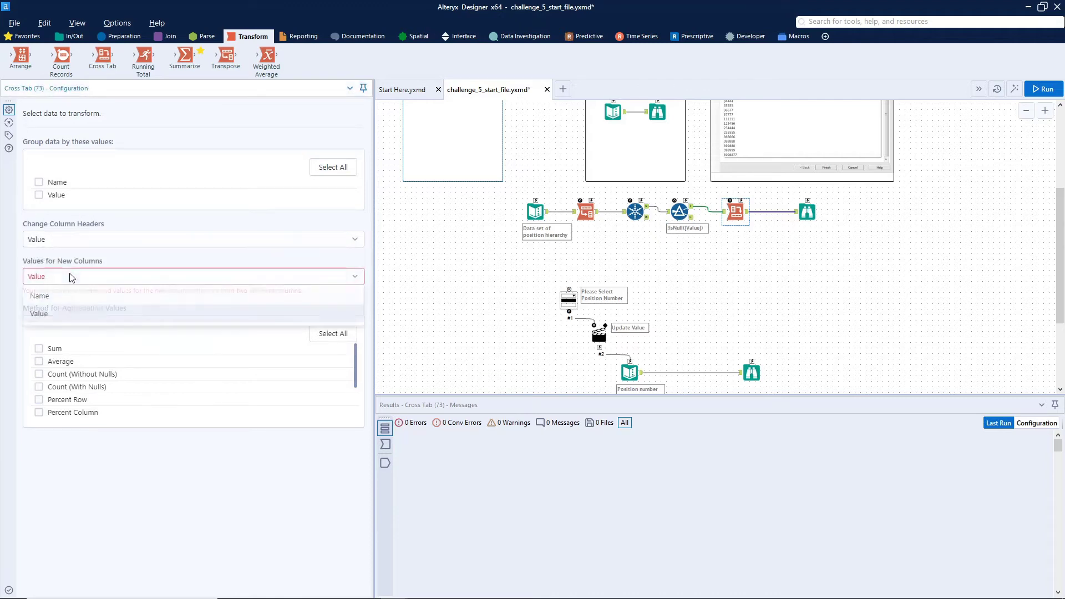
left_click(95, 306)
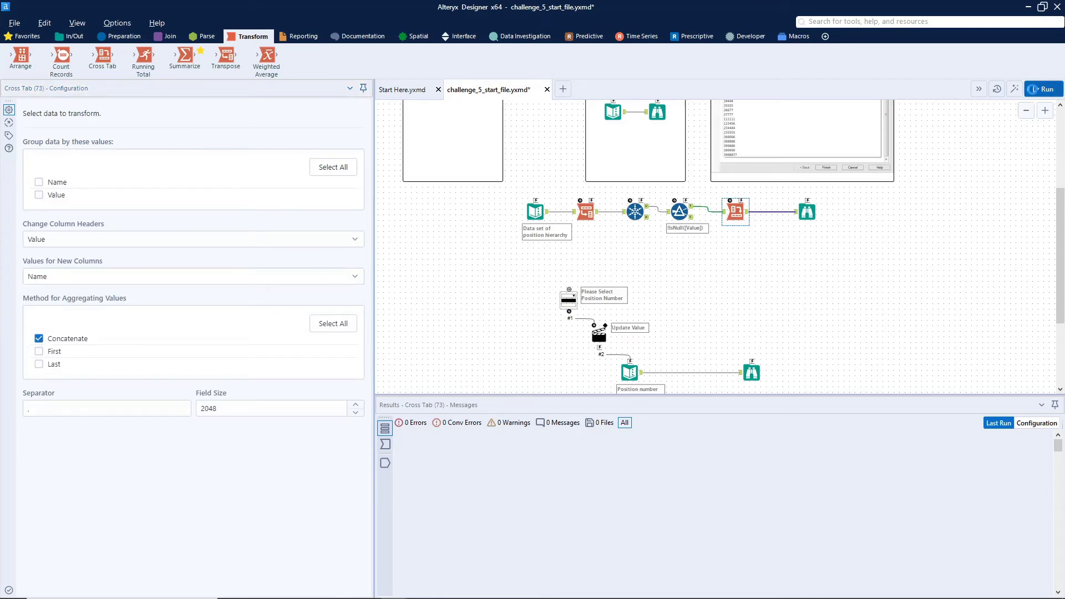
Run to get one 17-field record, wire the Cross Tab to the Drop Down, and delete its Browse
left_click(966, 117)
left_click(1043, 89)
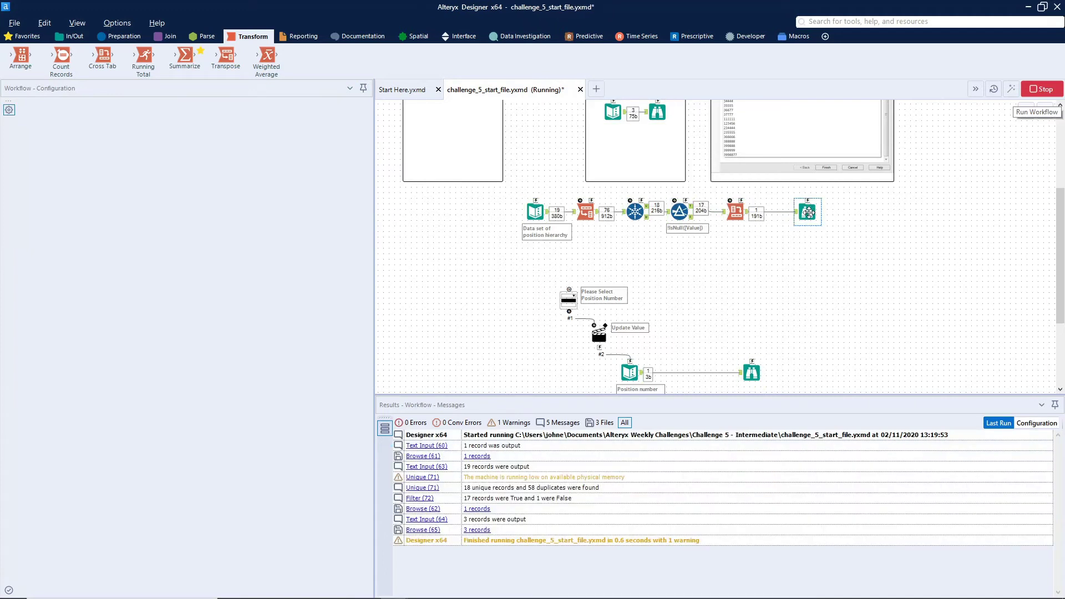
left_click(628, 508)
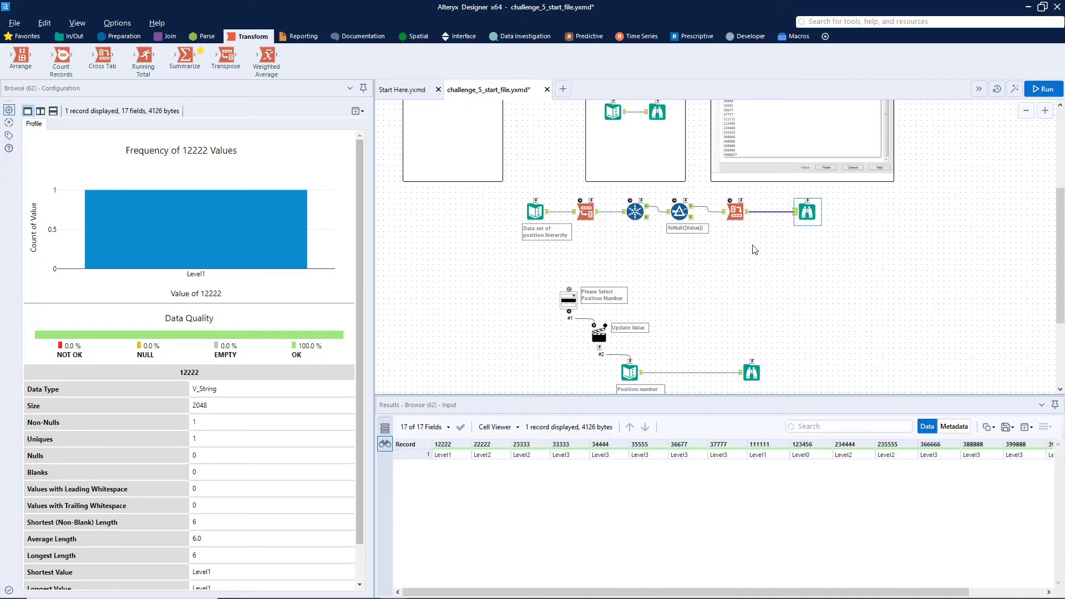
left_click_drag(747, 211, 564, 295)
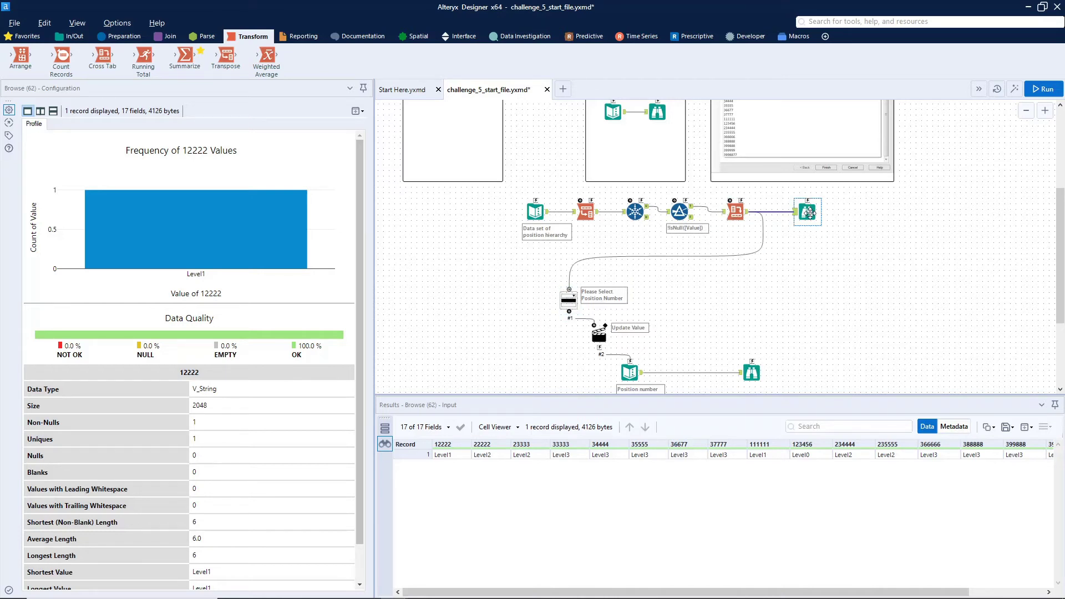
key("Delete")
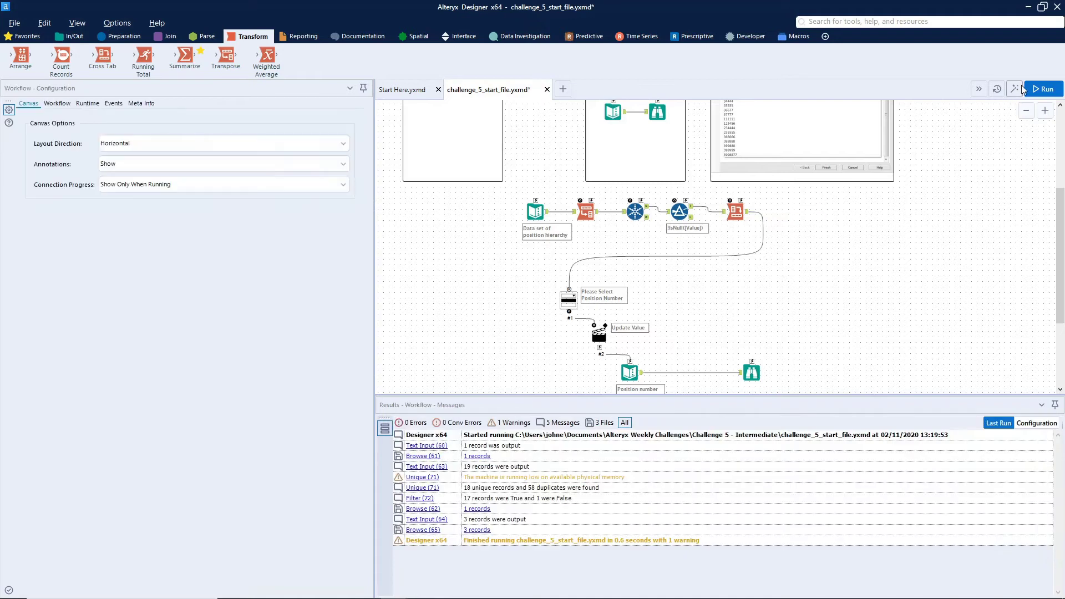
Run as an analytic app, confirm the Position Number list offers values like 12222, then cancel
left_click(1016, 90)
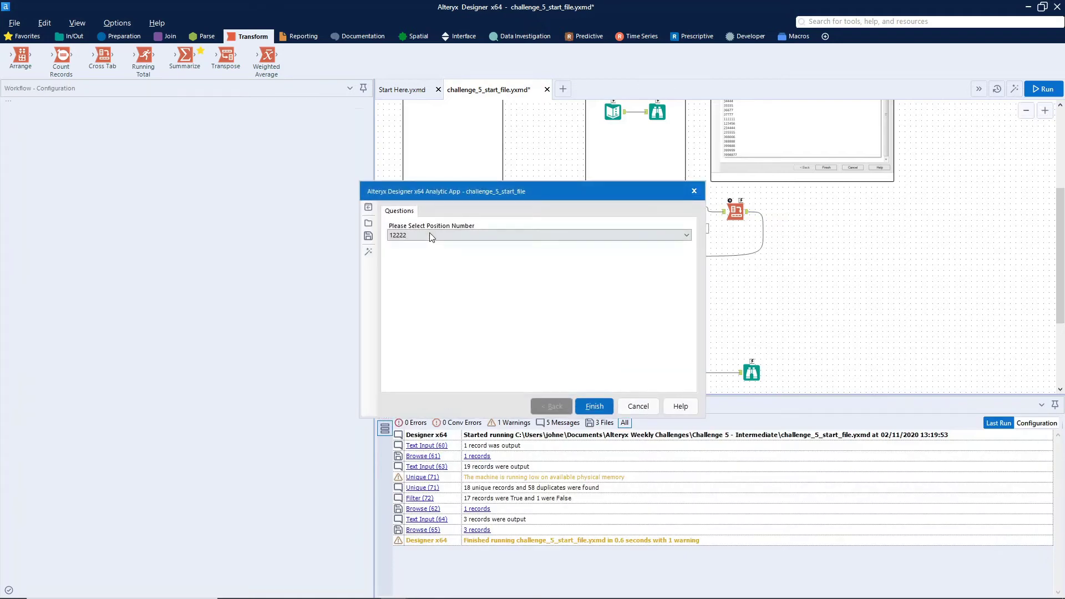
left_click(430, 234)
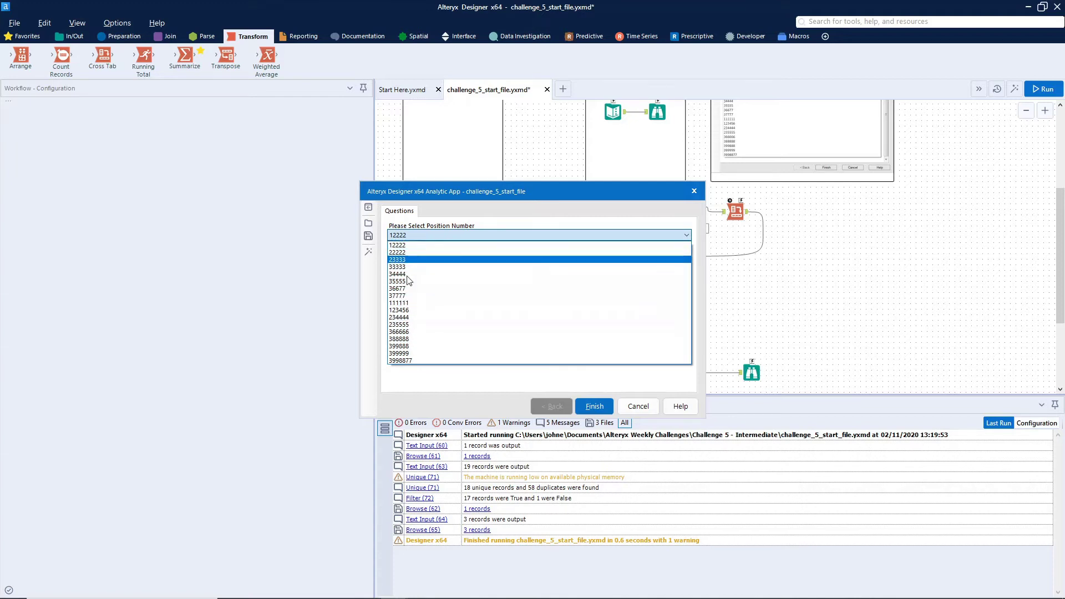
left_click(639, 411)
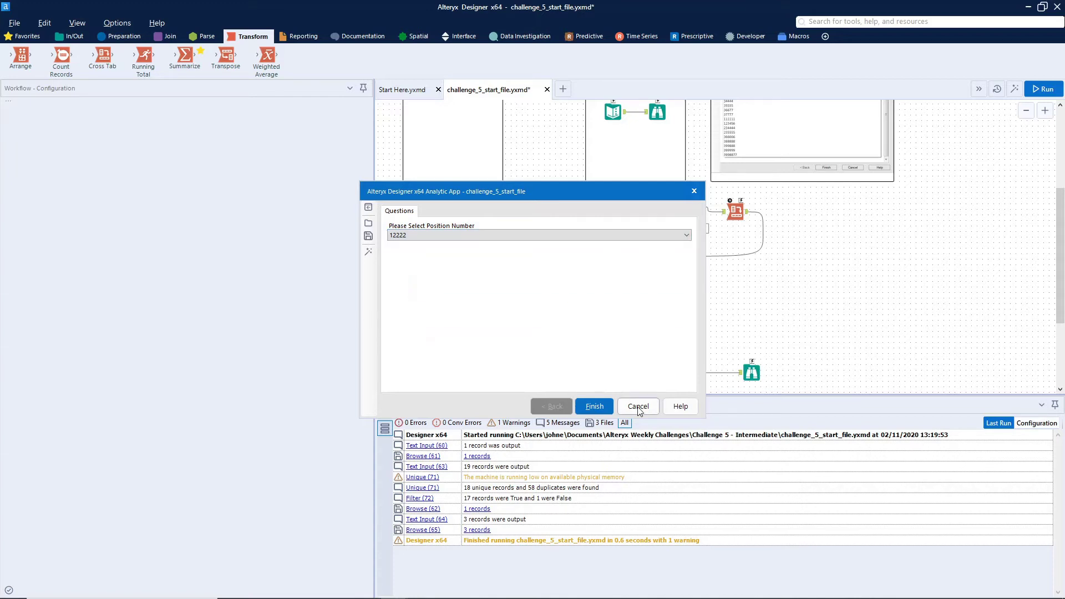
left_click(639, 411)
Shift the position-number Browse right and view the 19-record hierarchy source table
scroll(697, 314, "down", 2)
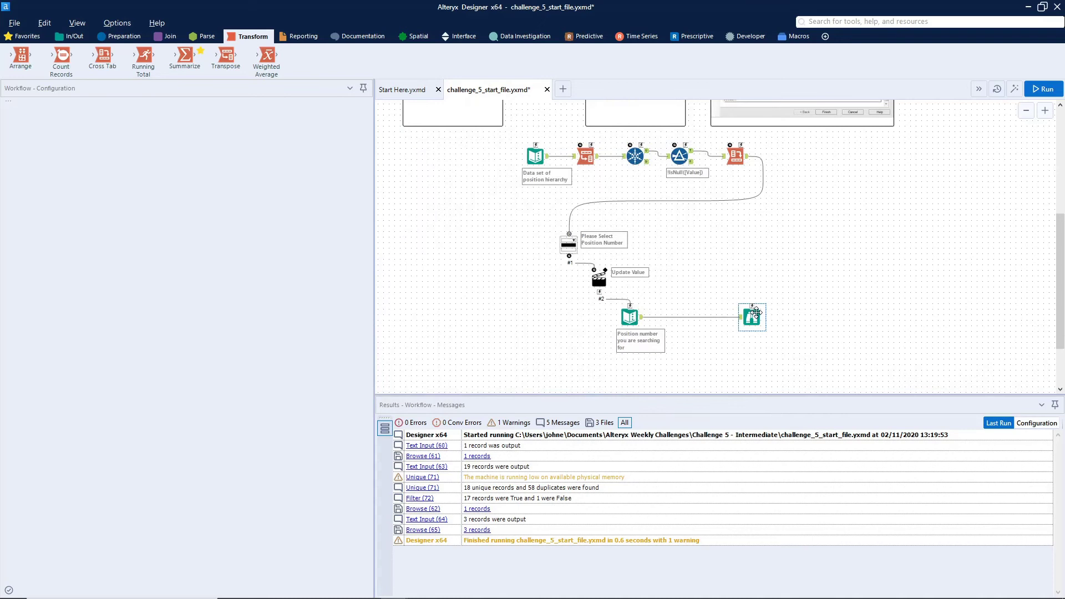
left_click(752, 318)
left_click_drag(752, 317, 802, 317)
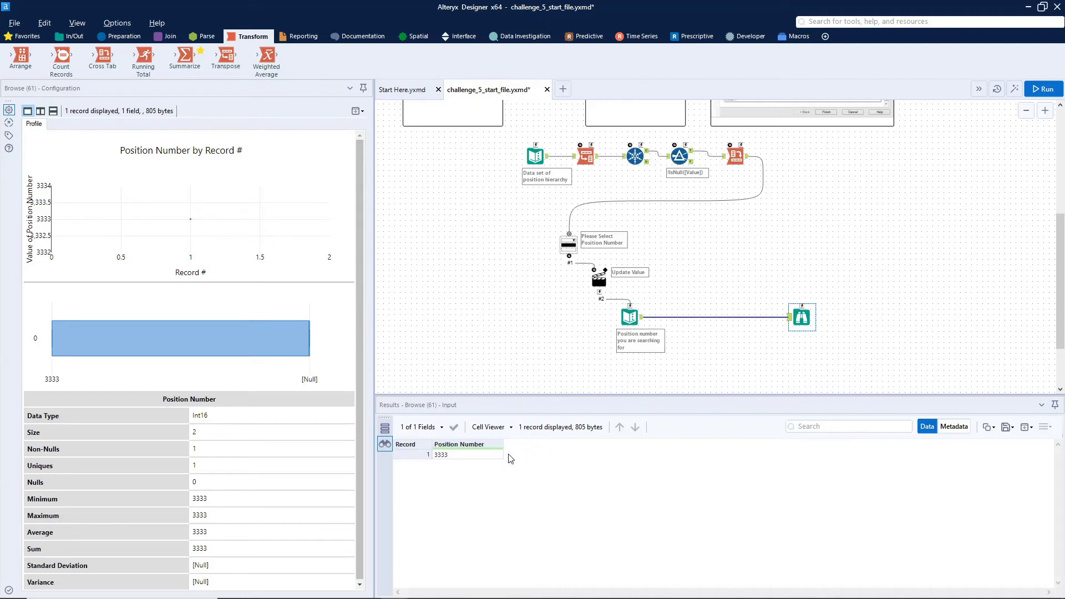
left_click(549, 163)
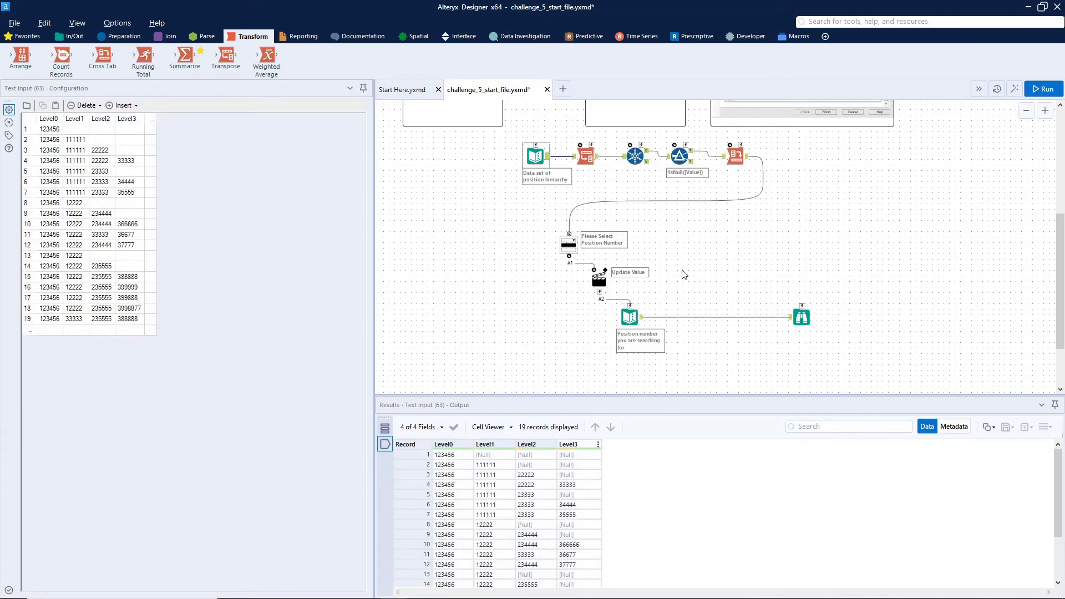
scroll(694, 275, "up", 2)
scroll(698, 276, "up", 2)
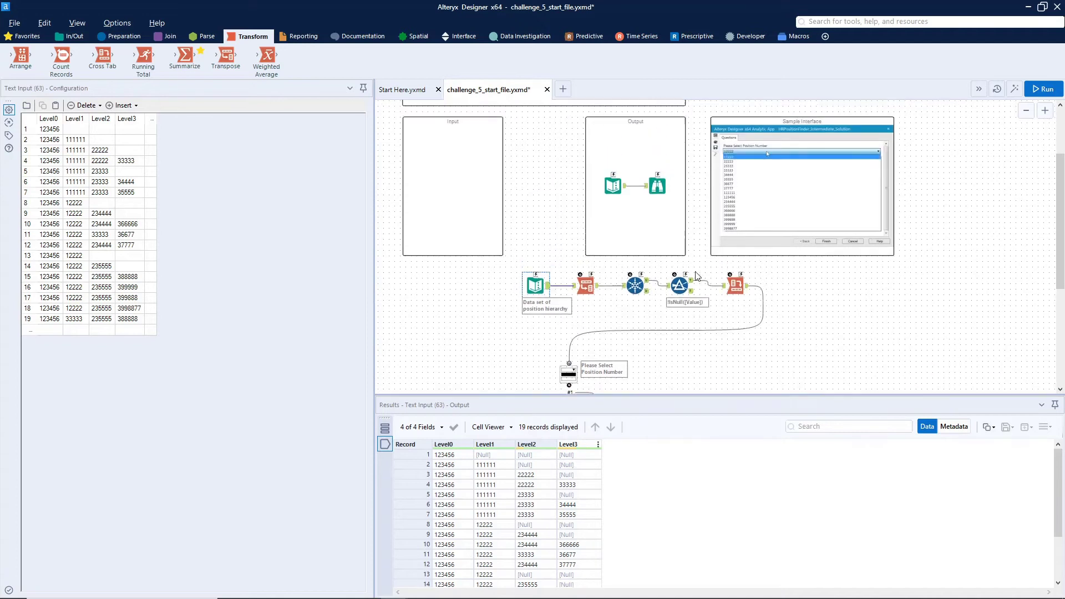
scroll(698, 276, "down", 2)
left_click(156, 39)
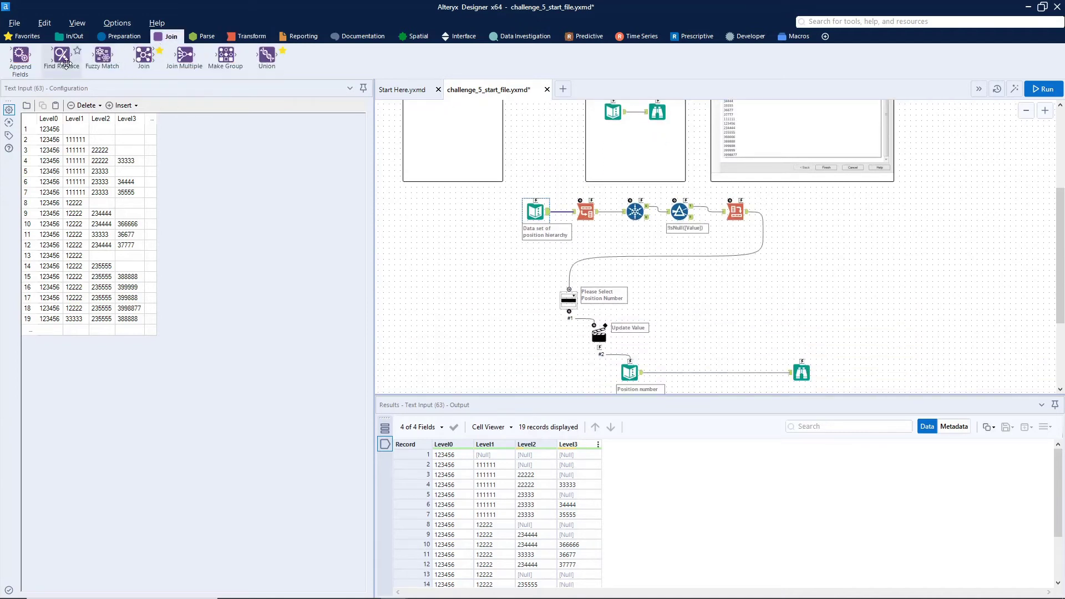
Add Append Fields with the hierarchy data as Target and the position number as Source
left_click_drag(688, 301, 688, 301)
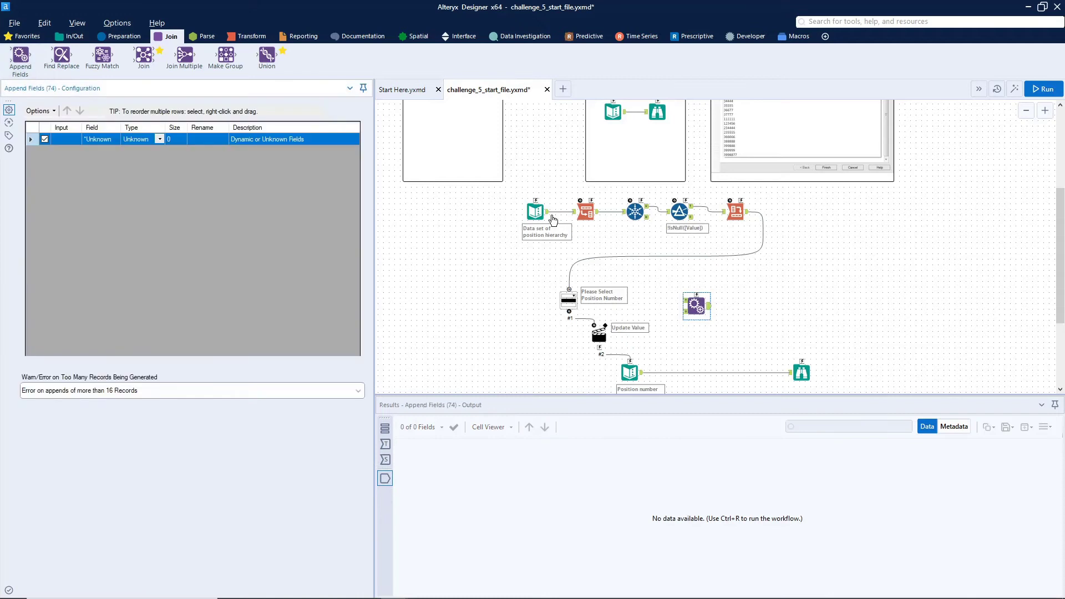
left_click_drag(548, 211, 684, 300)
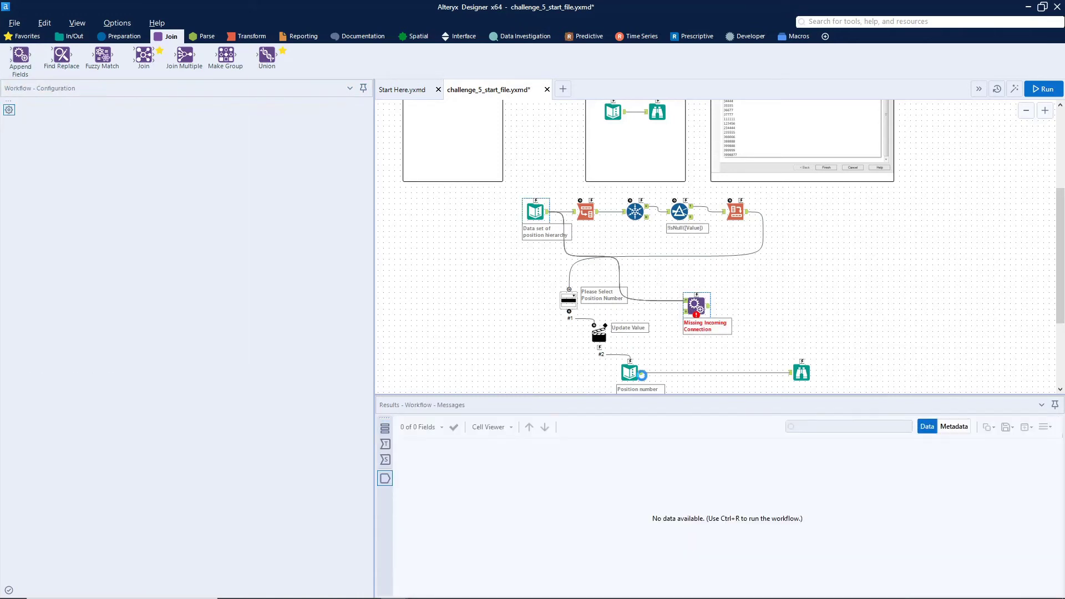
left_click_drag(643, 372, 694, 317)
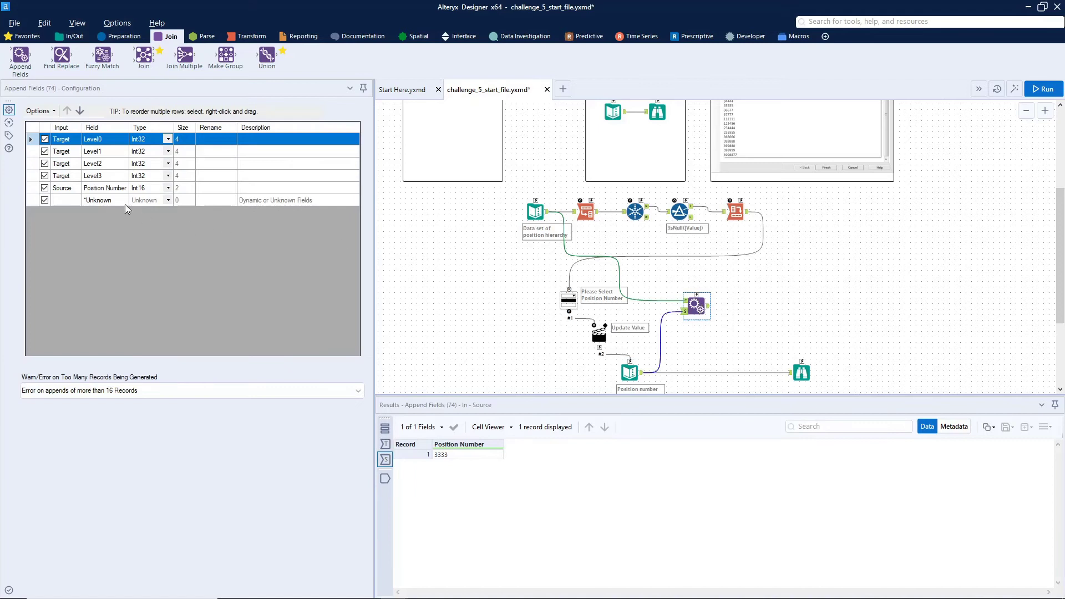
Attach a new Browse after Append Fields and delete the leftover Browse output
scroll(831, 247, "up", 1)
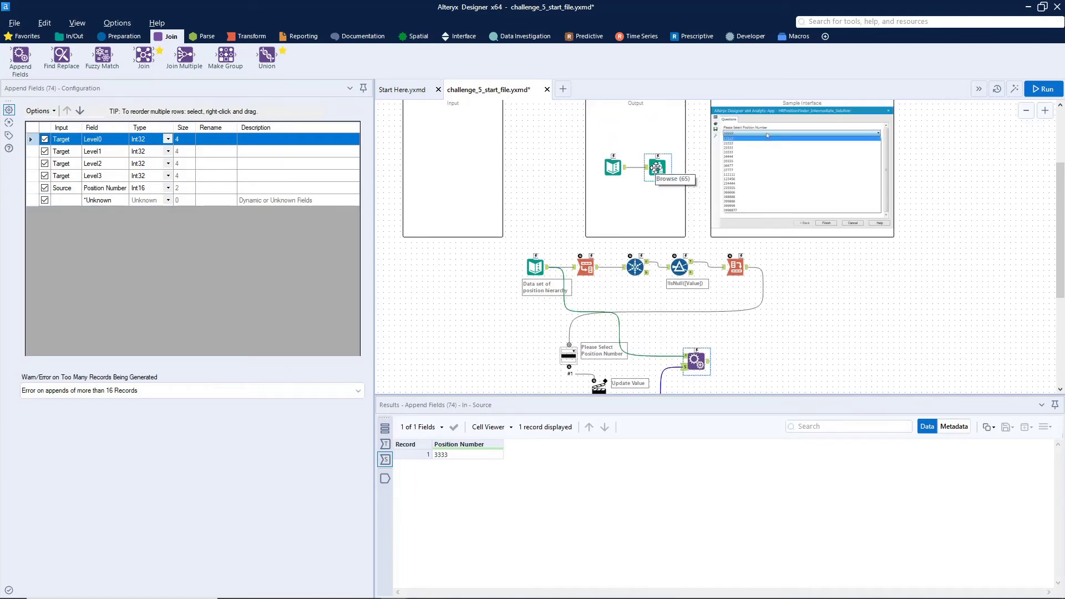
scroll(788, 301, "down", 1)
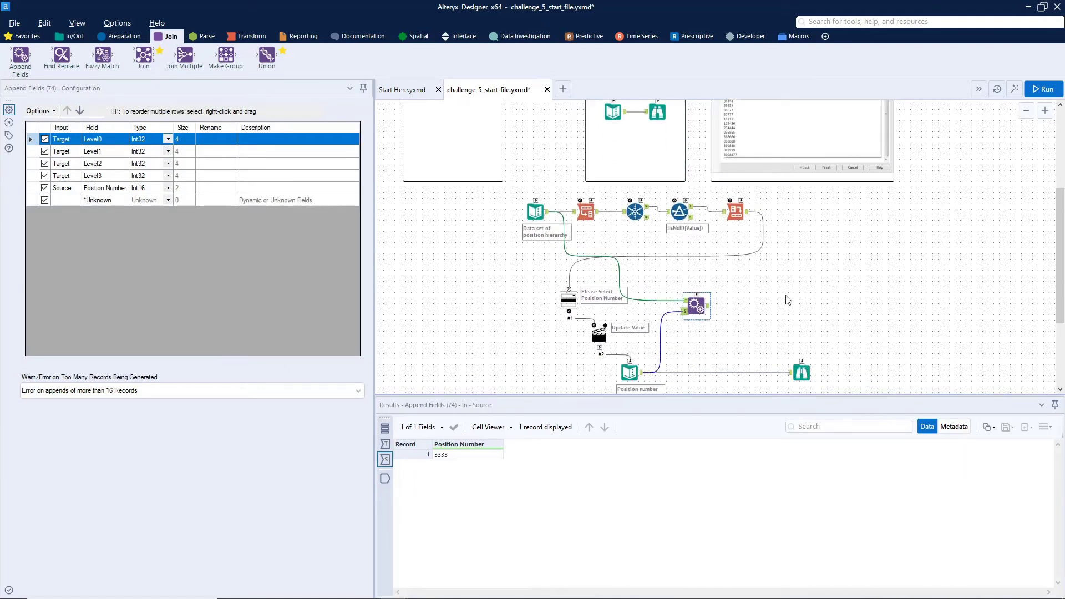
left_click(73, 36)
left_click_drag(43, 59, 797, 308)
left_click(801, 372)
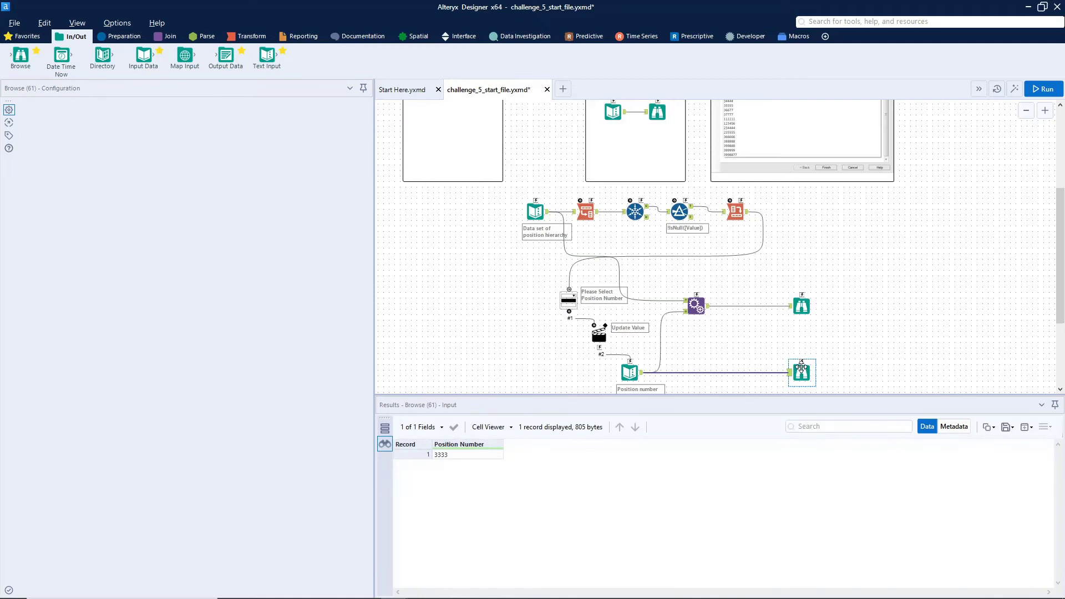
left_click(1037, 88)
key("Delete")
Run the workflow and confirm Position Number 3333 is appended to all 19 hierarchy records
left_click(1036, 89)
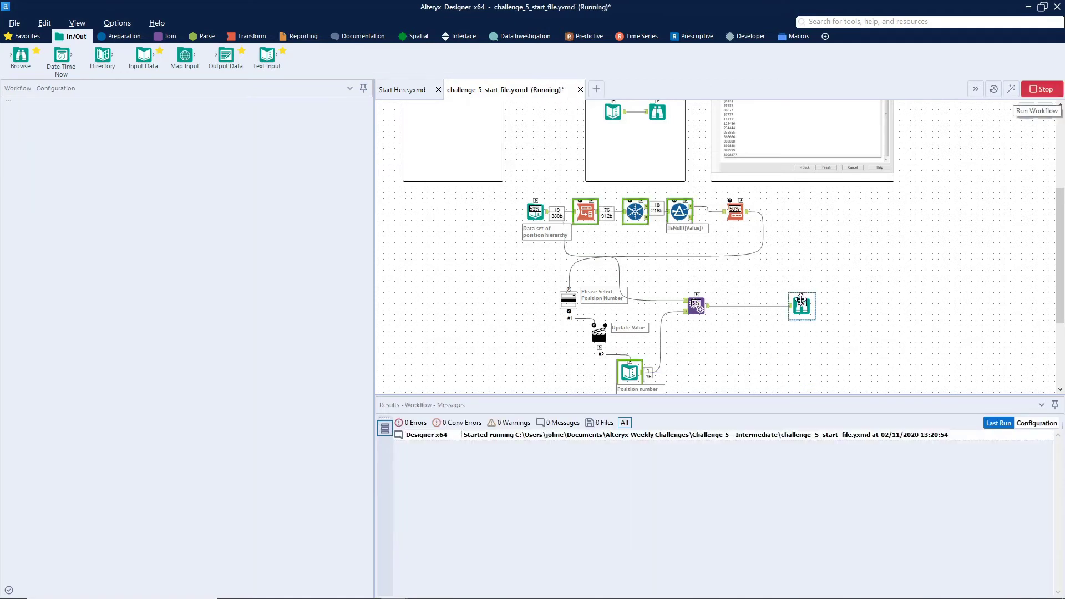
left_click(803, 305)
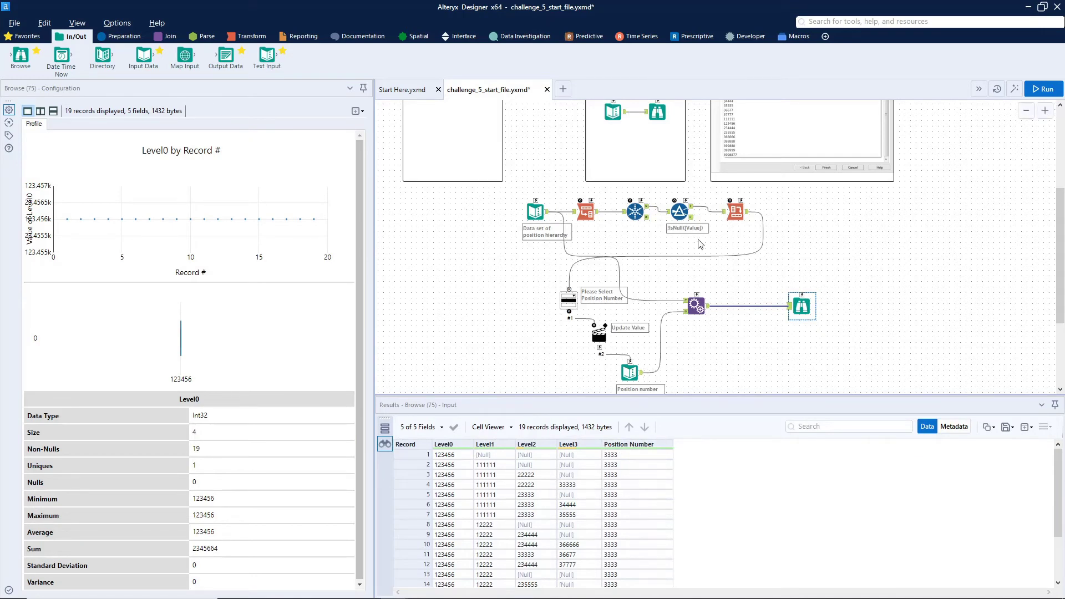
scroll(701, 244, "up", 1)
left_click(658, 149)
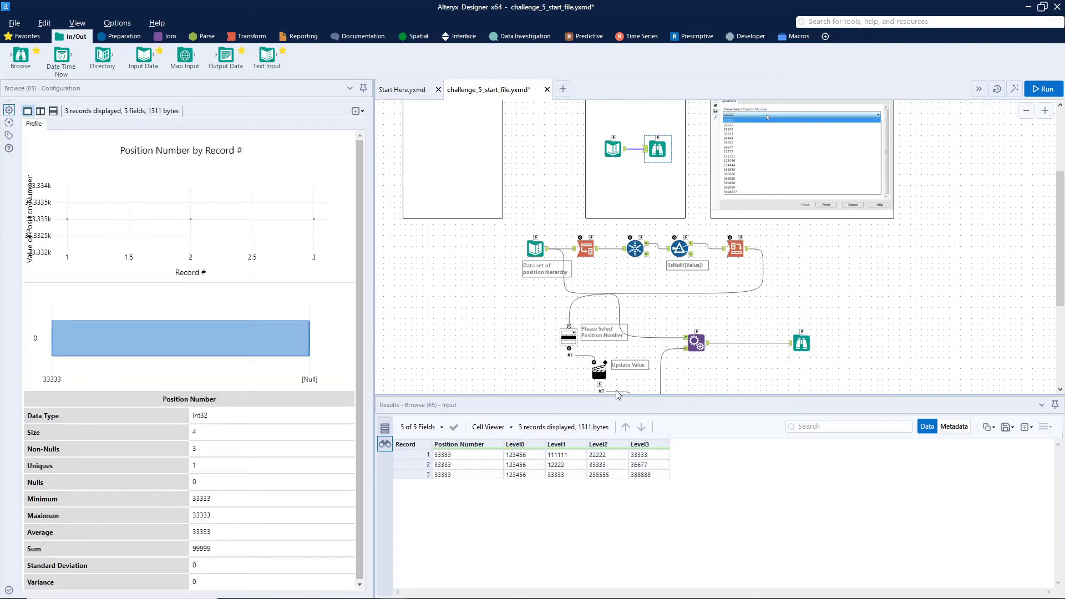
scroll(615, 390, "down", 1)
Change the test position number from 3333 to 33333 and rerun to check the appended records
left_click(629, 372)
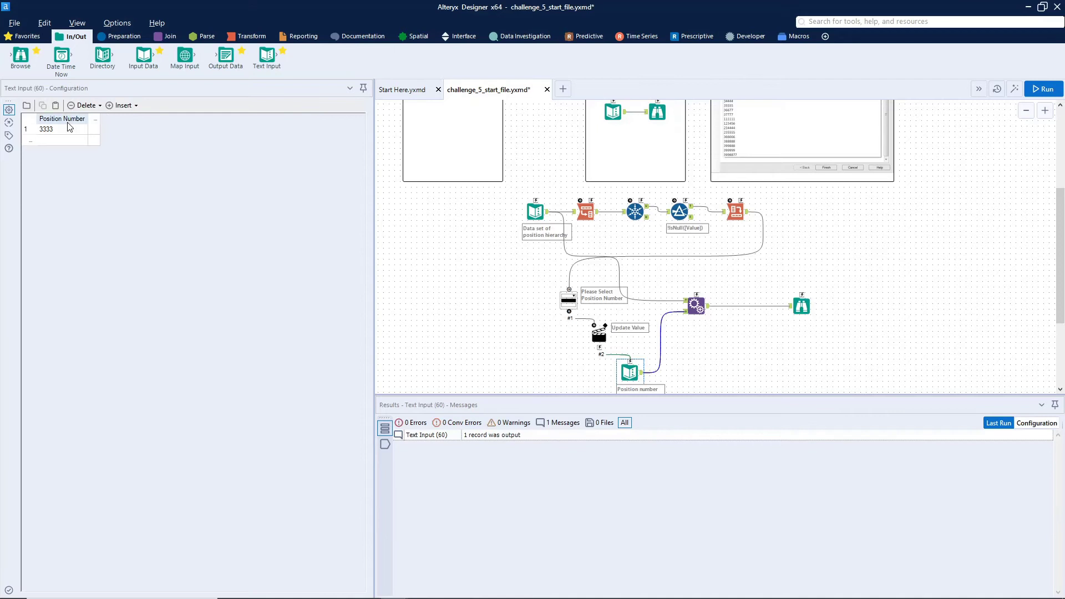
left_click(69, 127)
left_click(64, 128)
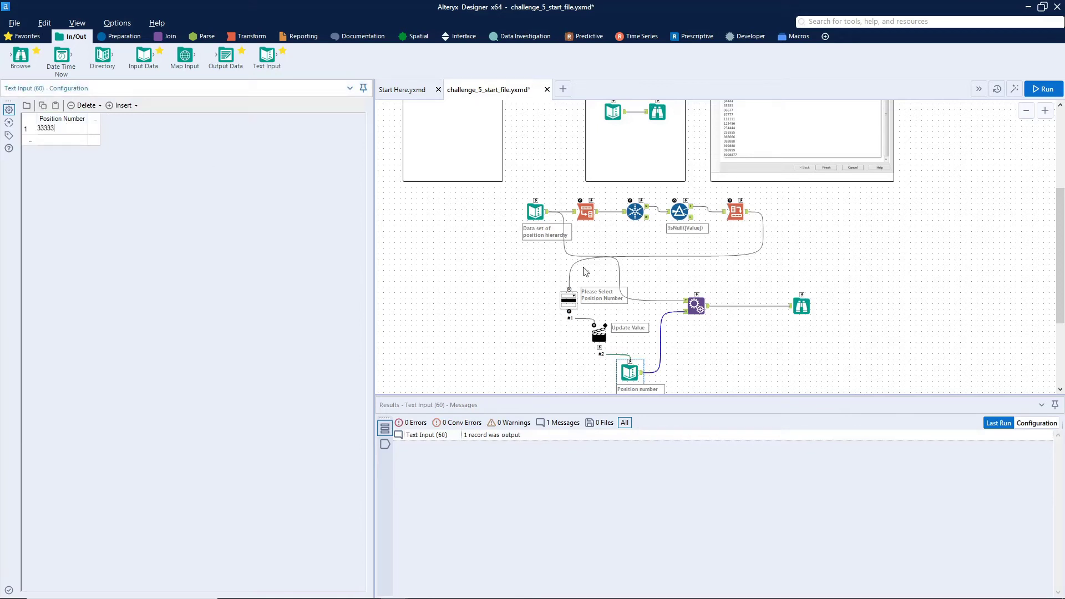
key("Return")
left_click(1041, 92)
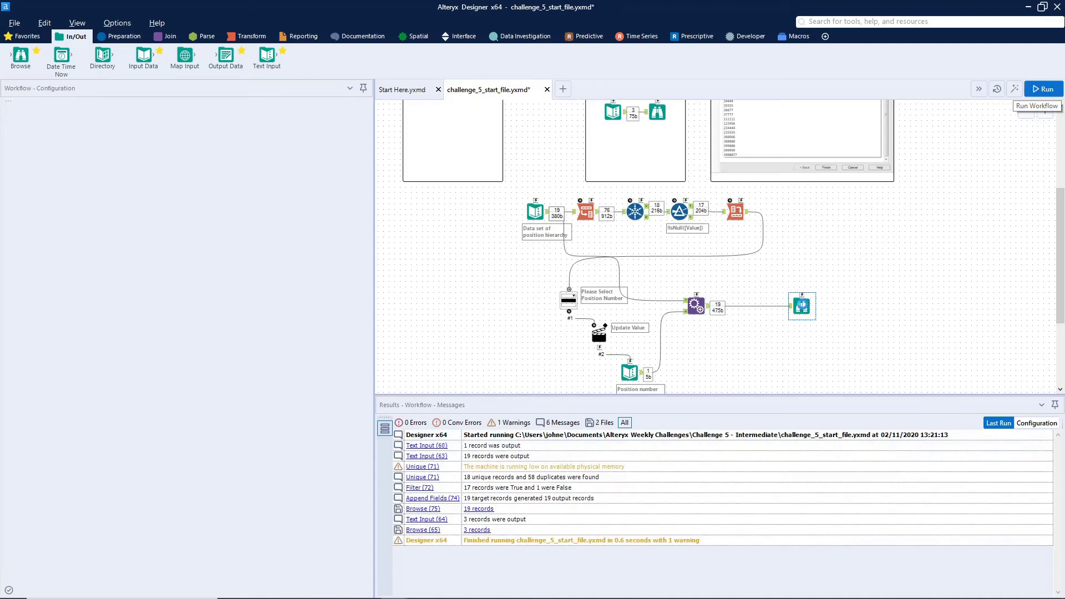
left_click(802, 307)
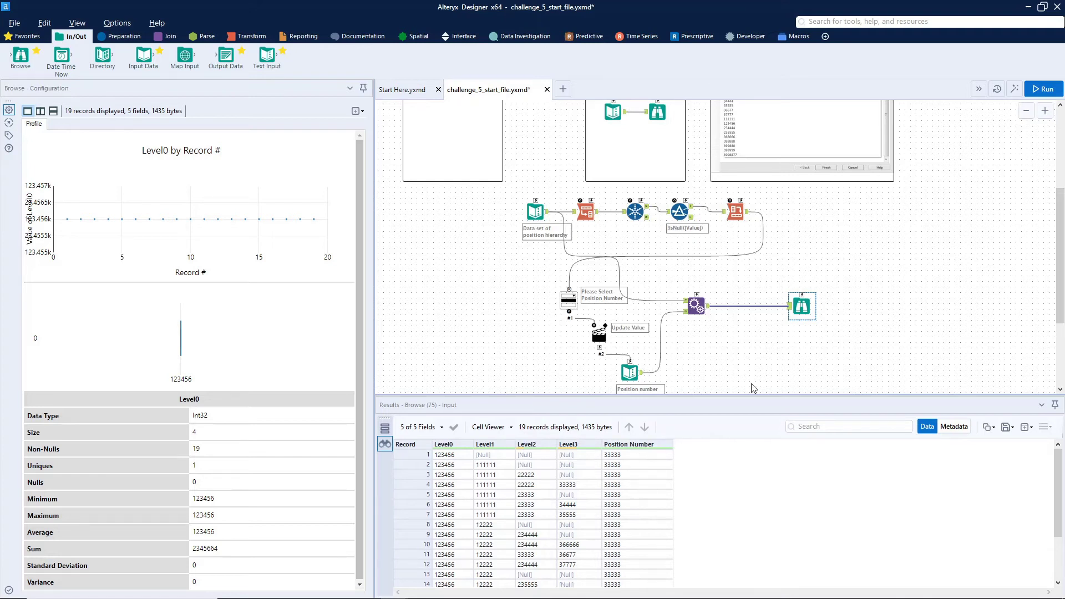
left_click(120, 37)
Insert a custom Filter with [Level0]=[Position Number] or, pasted three more times
left_click_drag(144, 55, 747, 309)
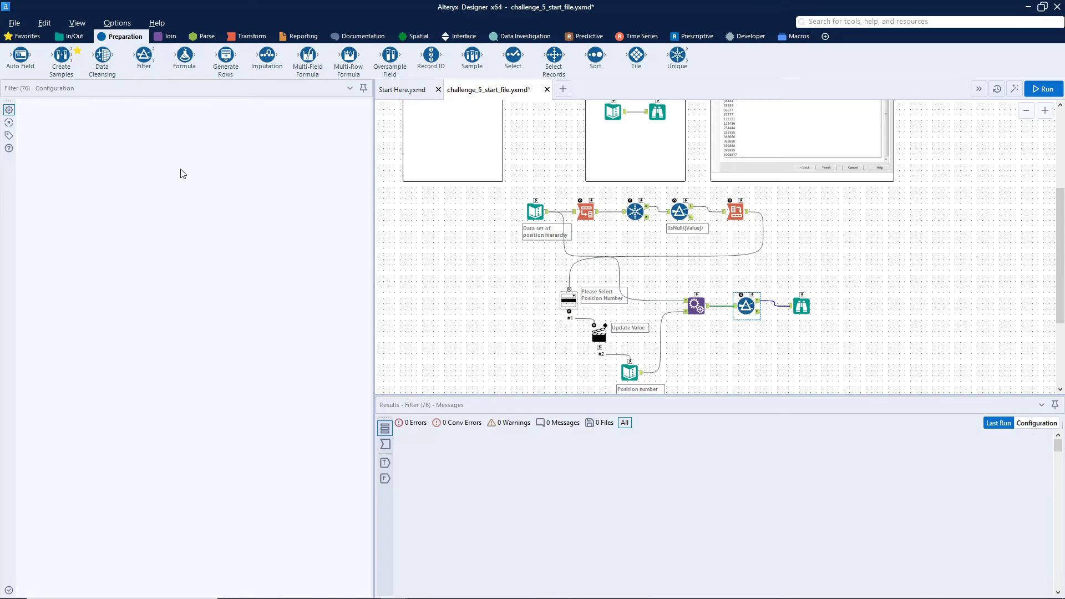
left_click(54, 167)
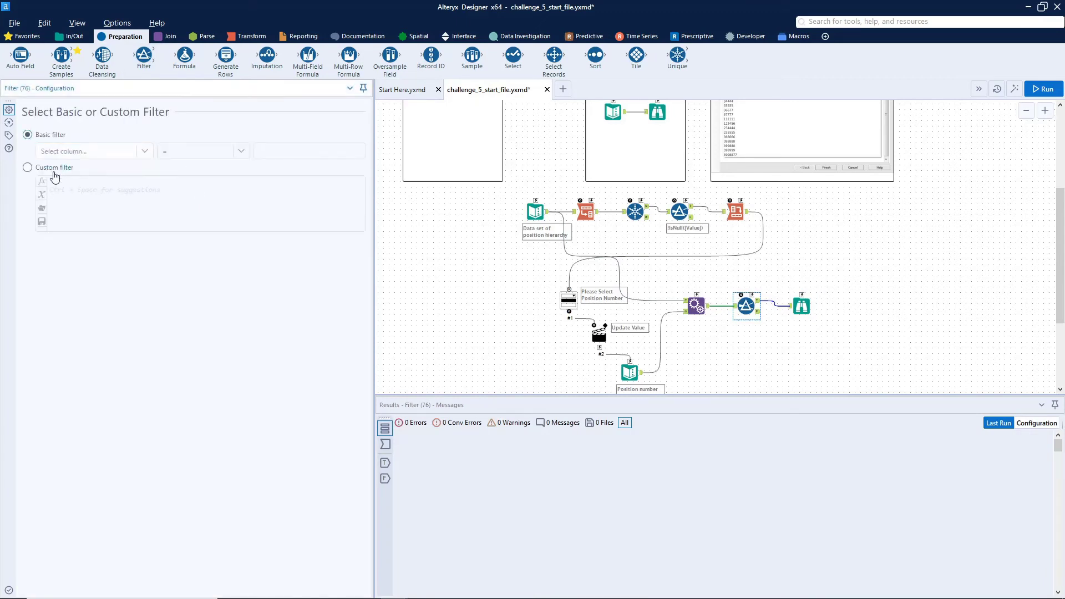
type("[l")
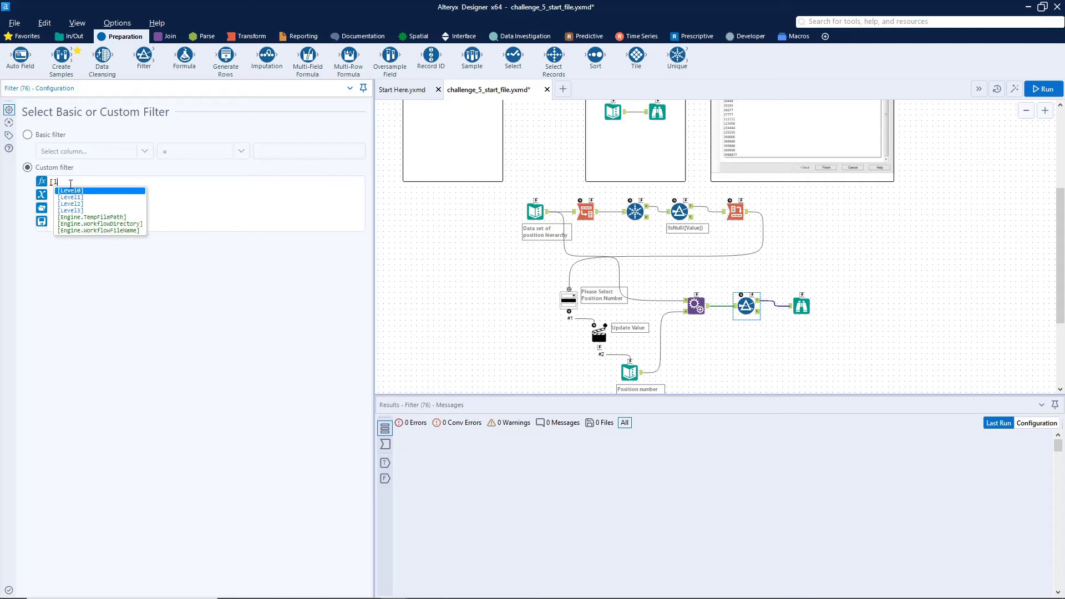
key("Return")
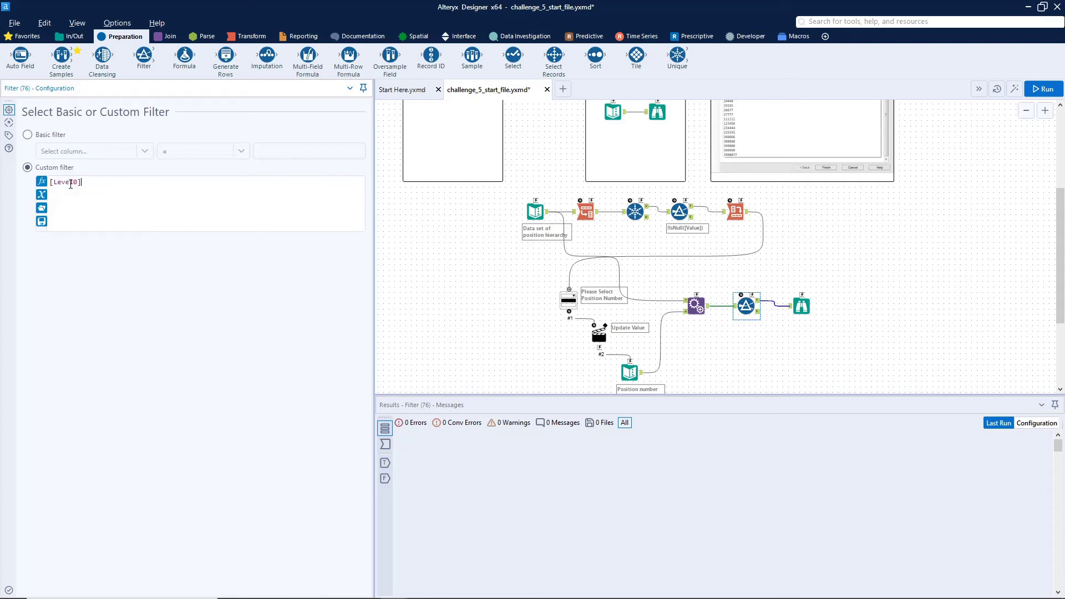
type("=[p")
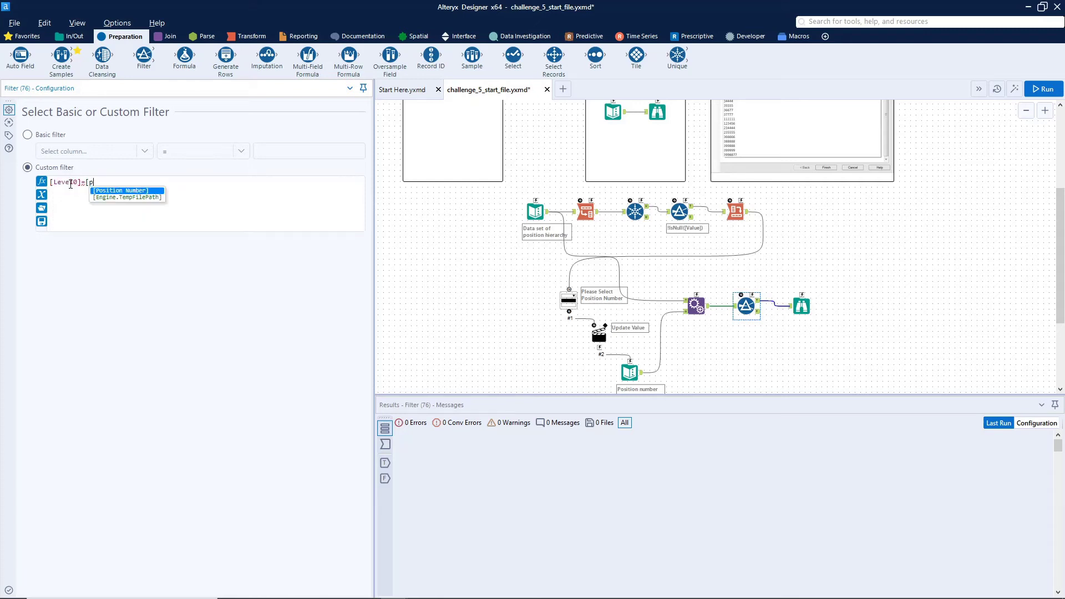
key("Return")
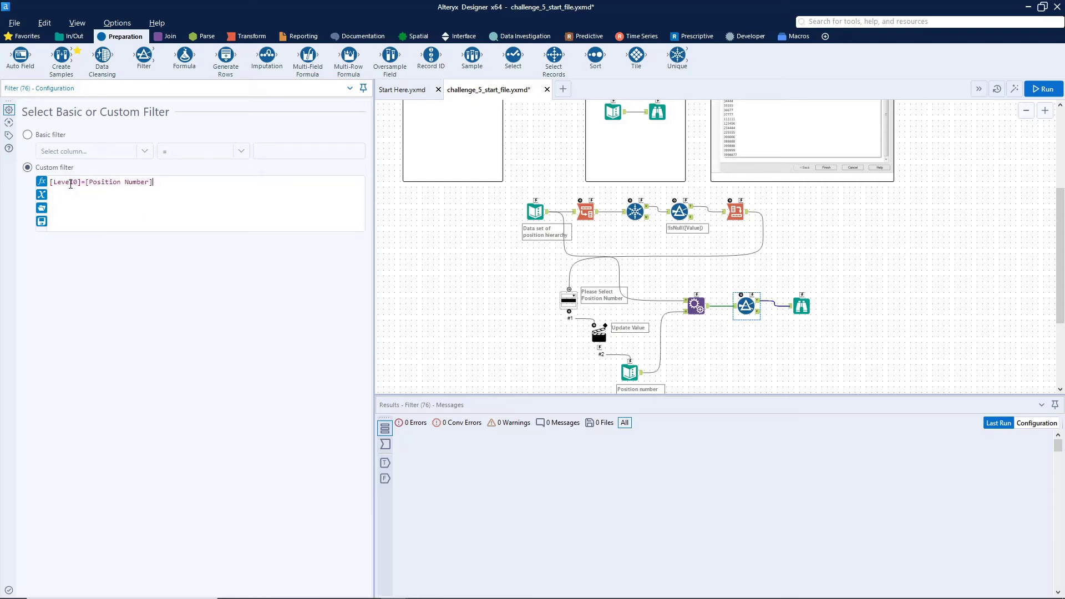
type("or")
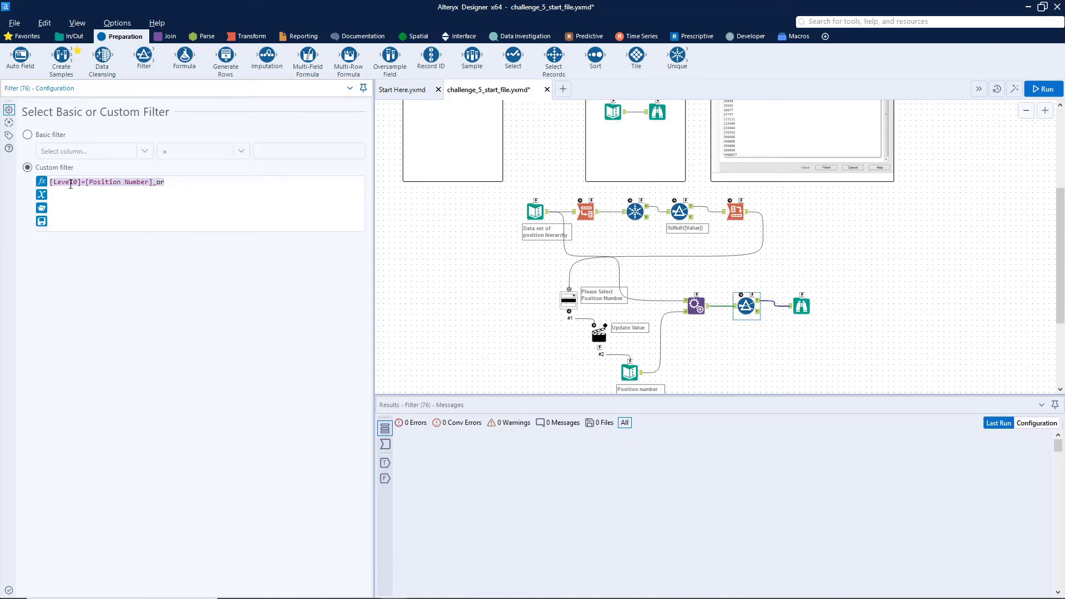
key("ctrl+v")
key("ctrl+v")
key("ctrl+v")
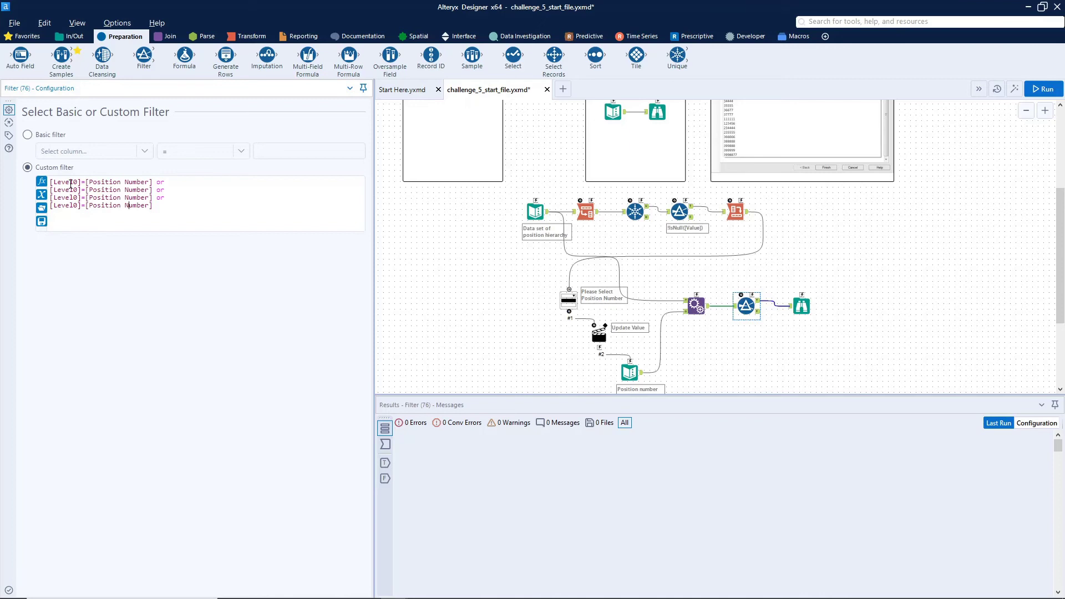
Change the pasted conditions to Level1, Level2 and Level3, then run to get 3 records
key("Up")
key("BackSpace")
type("2")
key("Escape")
key("BackSpace")
type("1")
key("Escape")
key("BackSpace")
type("3")
left_click(223, 223)
left_click(1043, 89)
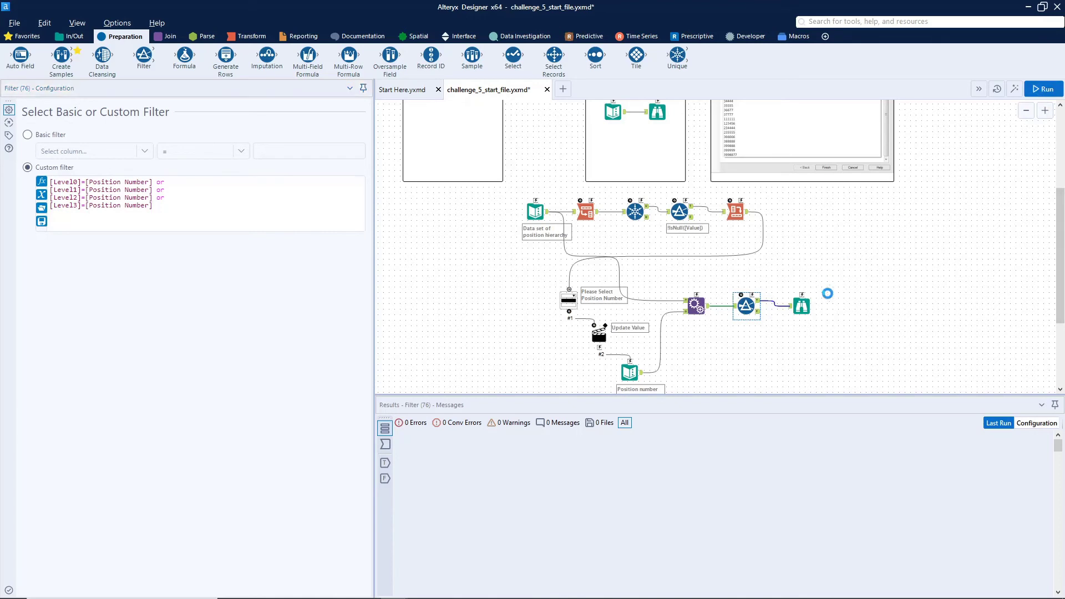
left_click(802, 306)
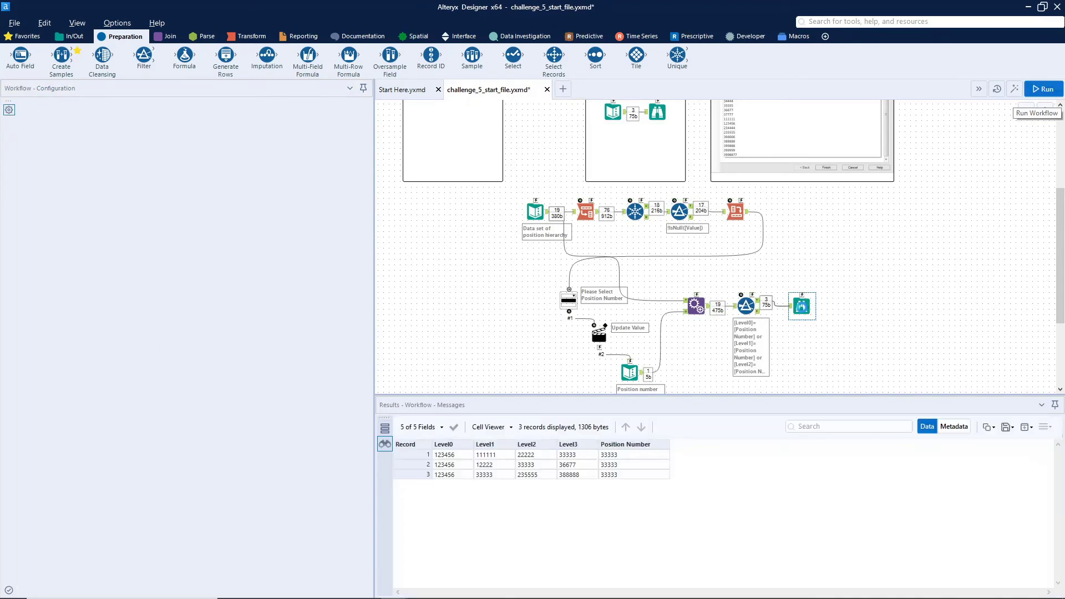
Move Position Number to the first column in Append Fields to match the sample output
left_click_drag(802, 306, 835, 301)
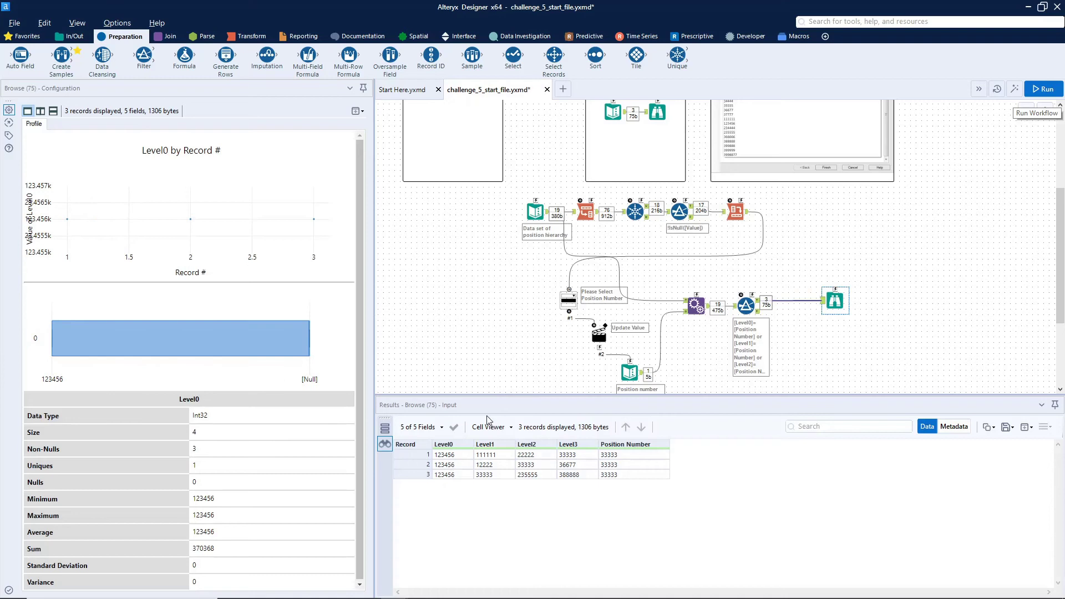
left_click(658, 112)
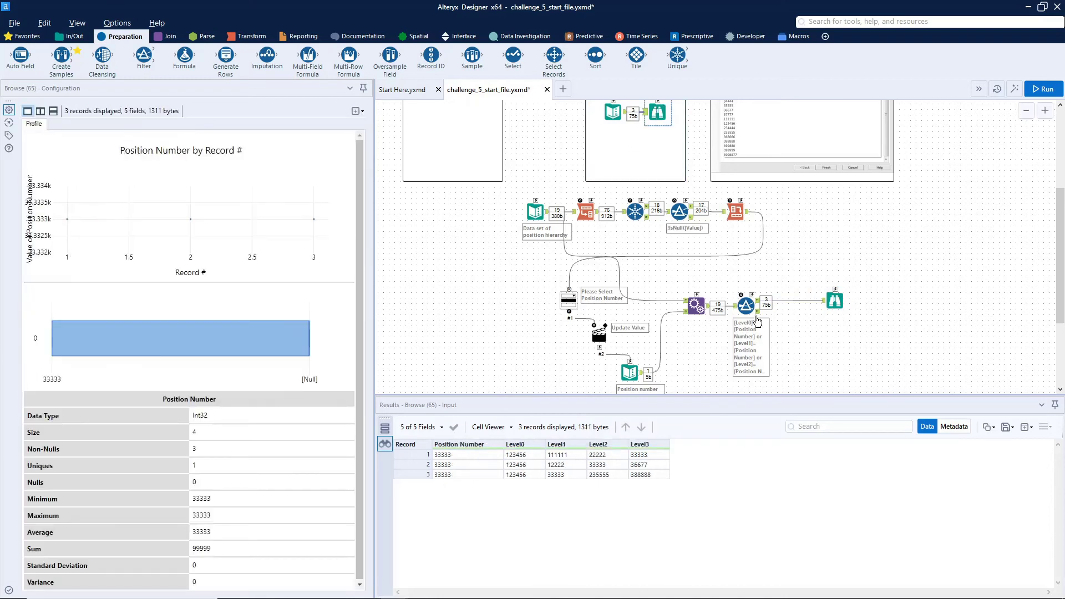
left_click(696, 306)
left_click(66, 188)
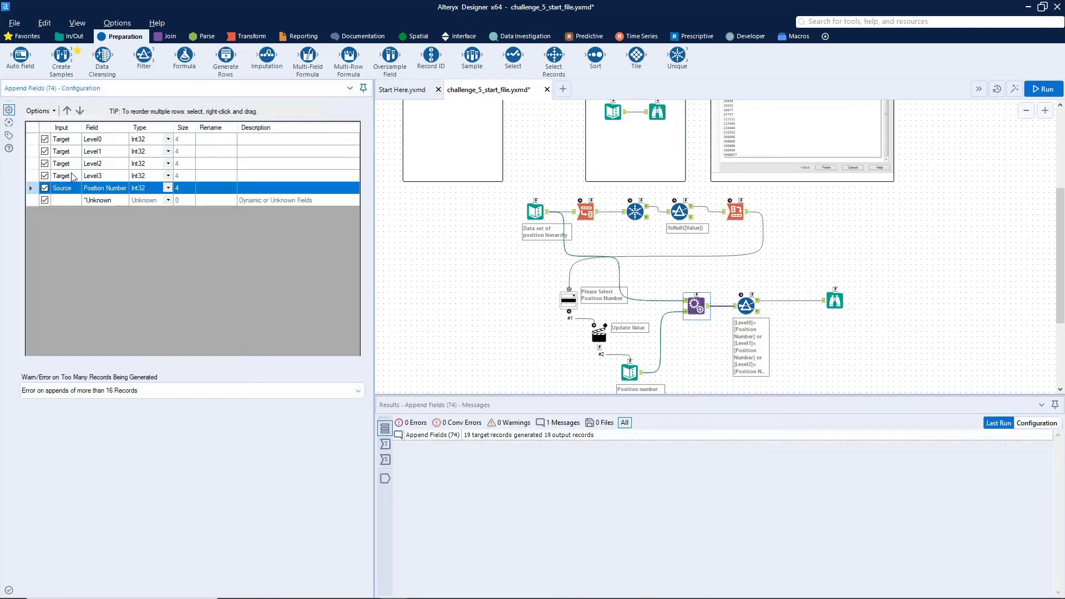
left_click(67, 110)
left_click(67, 111)
left_click(67, 111)
left_click(67, 110)
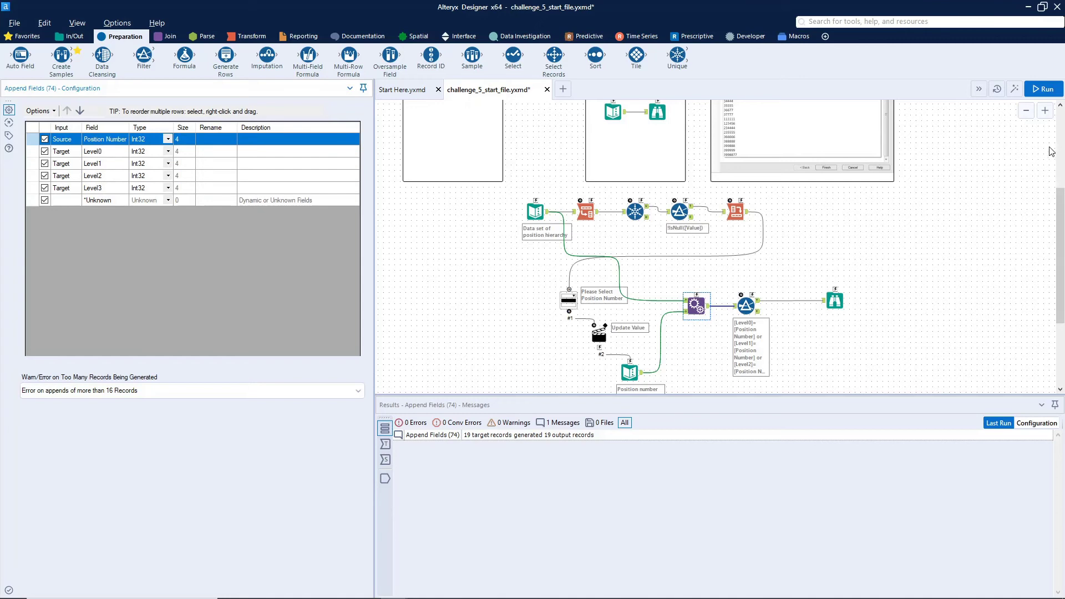
Rerun and compare the 3 filtered records against the sample output
left_click(1043, 89)
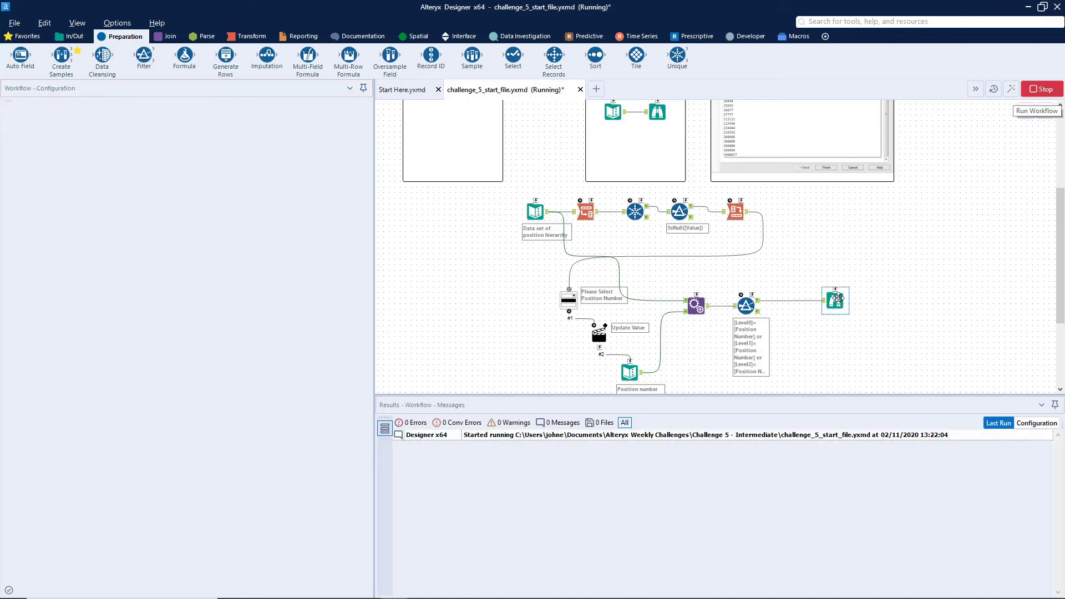
left_click(838, 300)
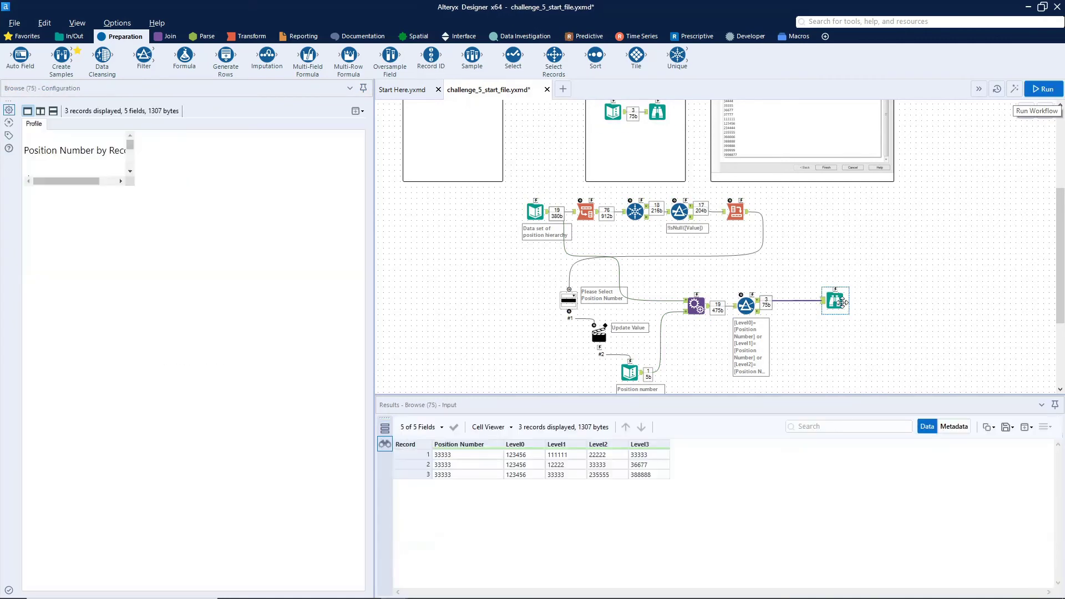
left_click(658, 112)
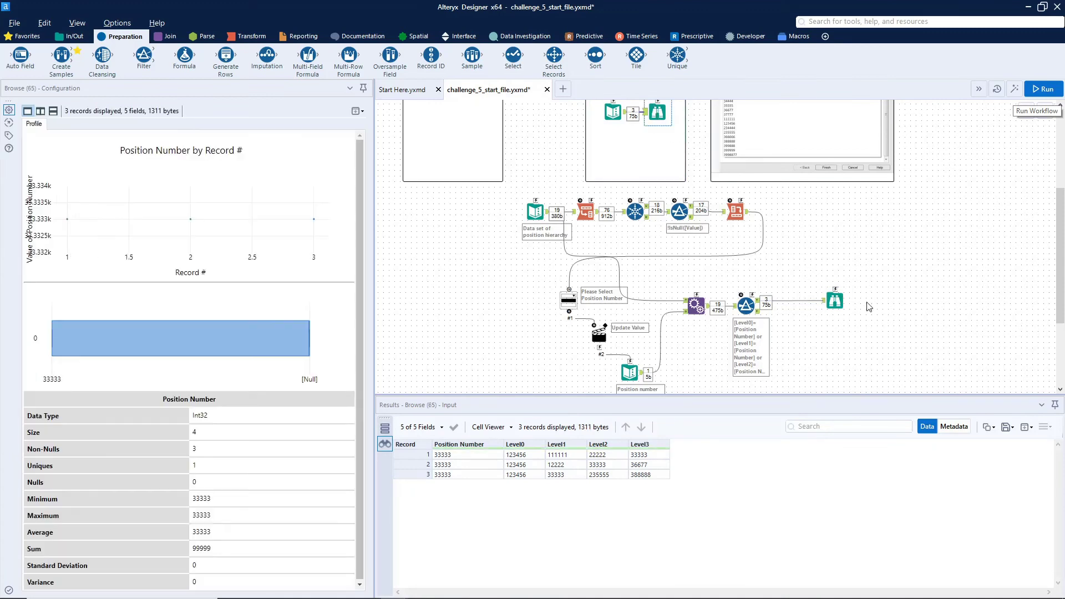
left_click(835, 300)
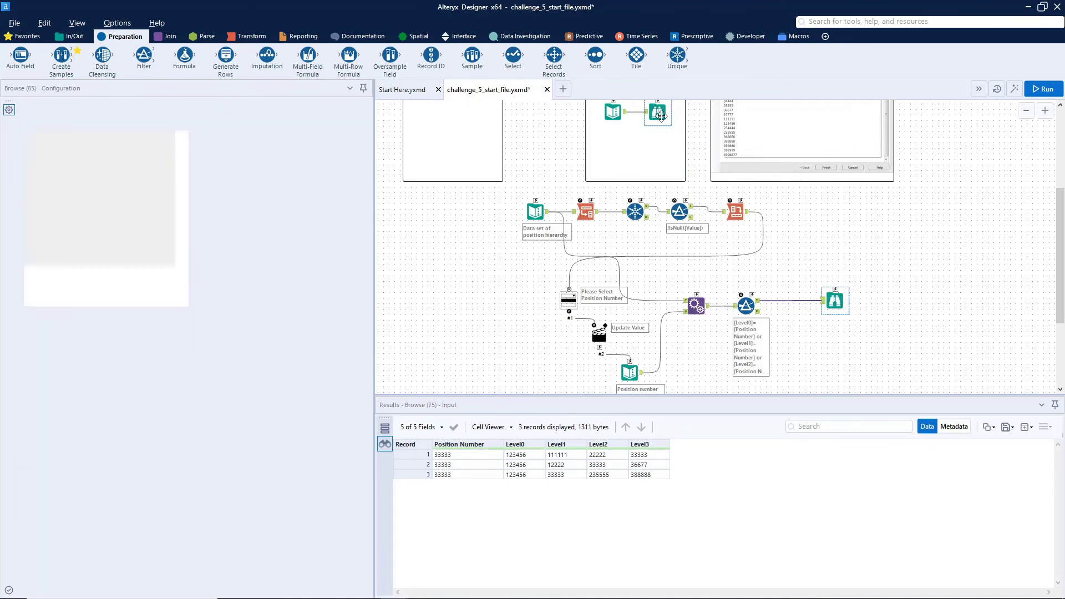
Run the analytic app with position 12222 and close it after the results summary
left_click(1016, 91)
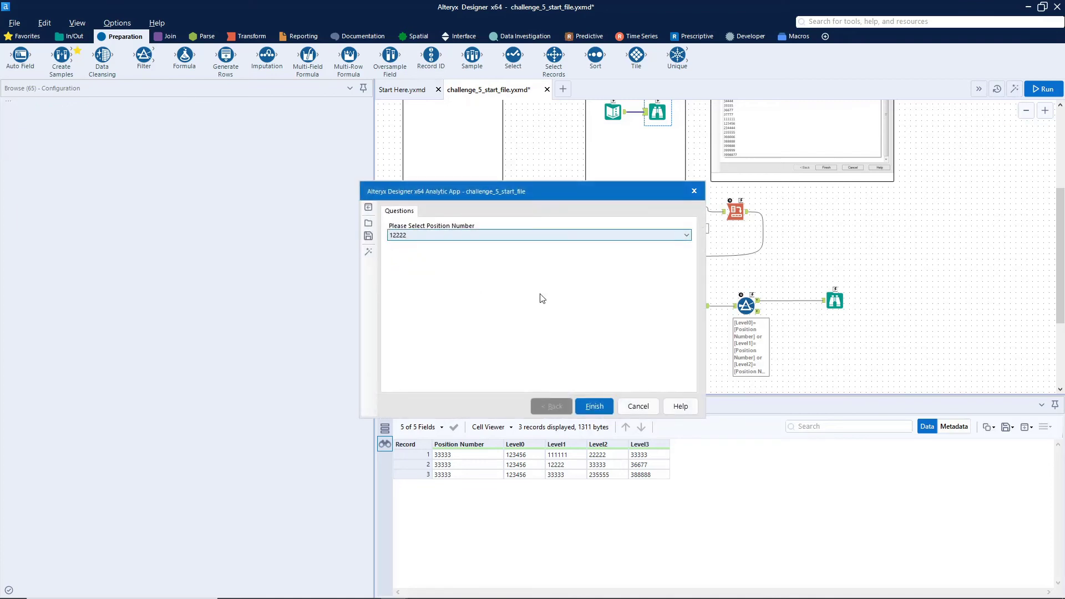
left_click(598, 408)
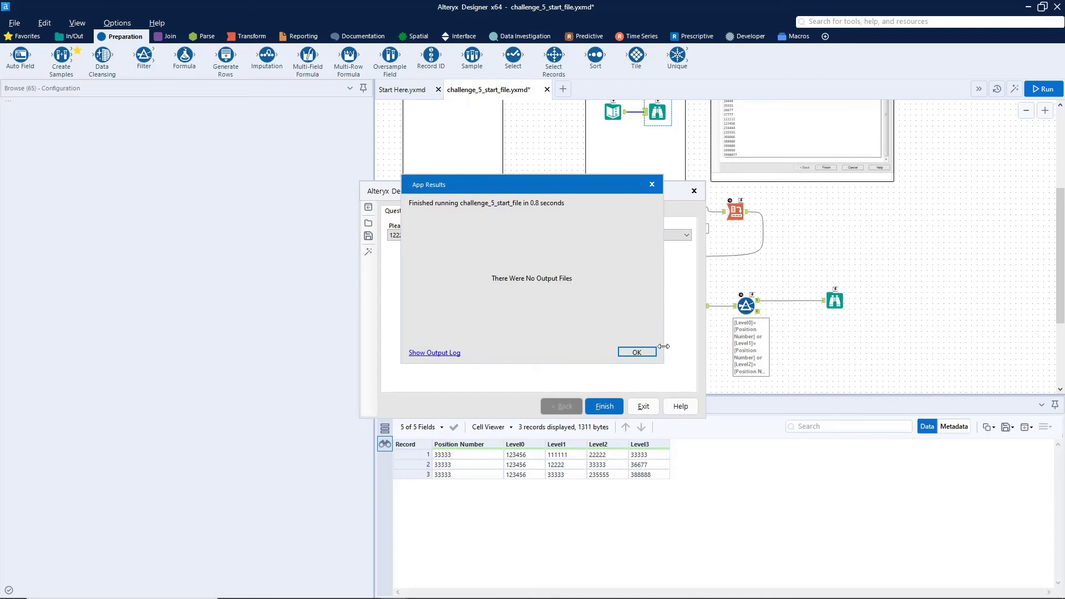
left_click(637, 353)
left_click(644, 407)
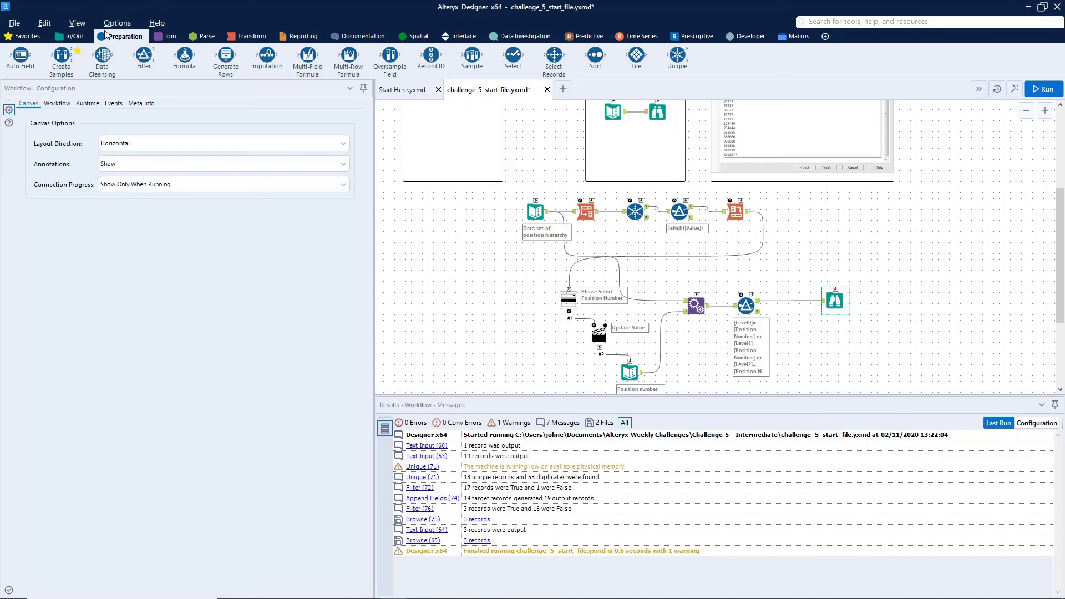
Open the Interface Designer and look through its question, test view, tree and Properties panels
left_click(81, 24)
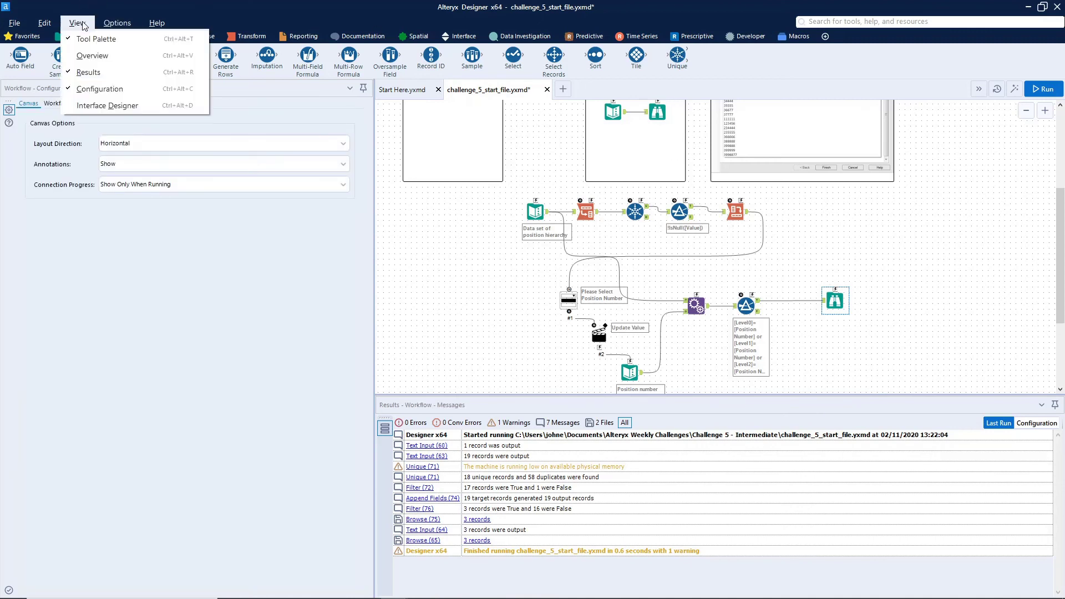
left_click(125, 107)
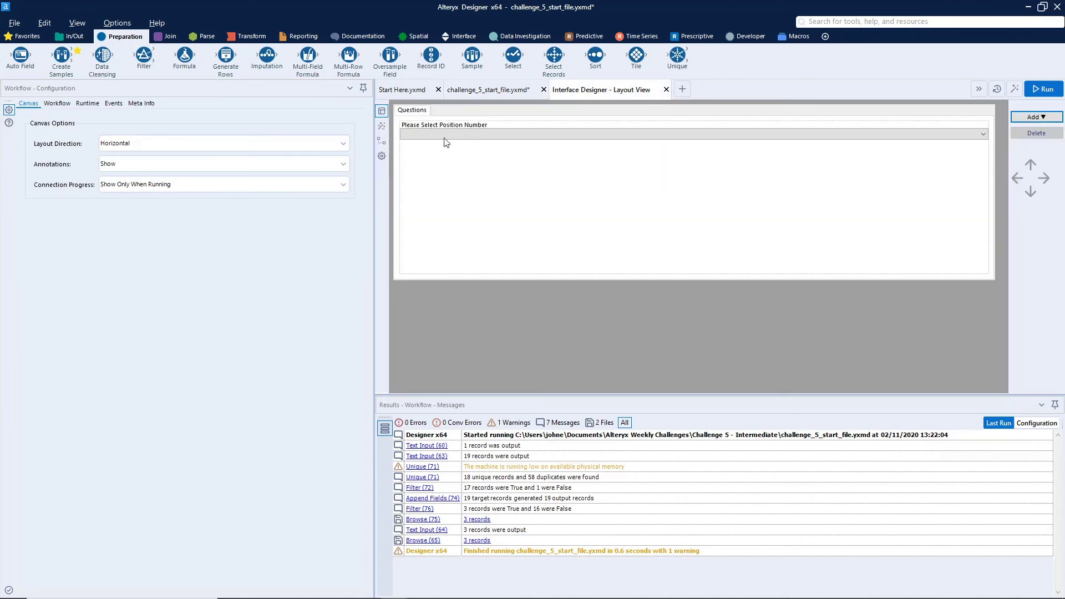
left_click(474, 134)
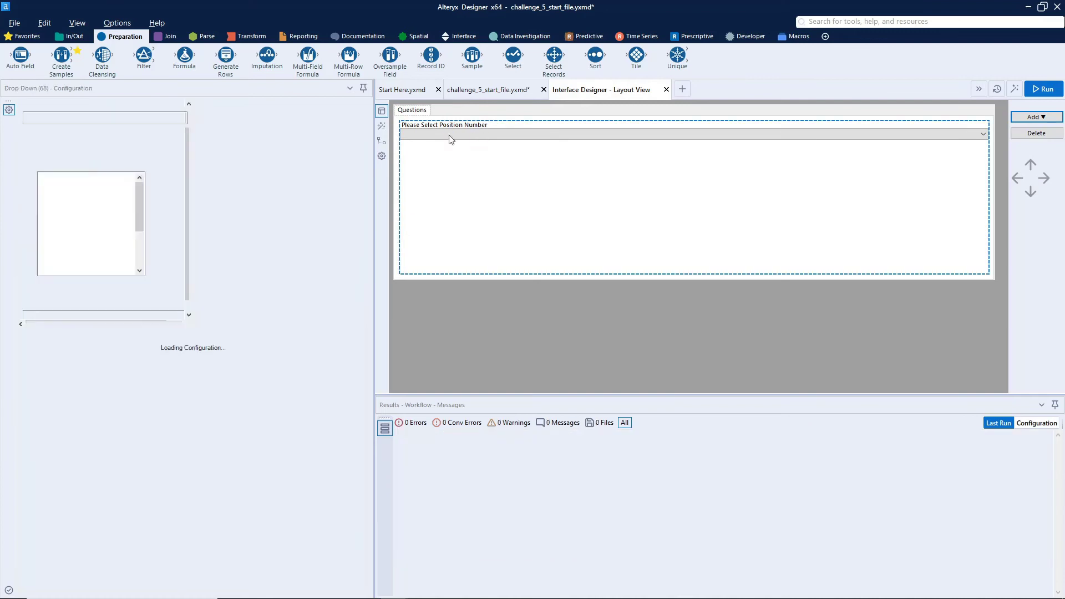
left_click(381, 111)
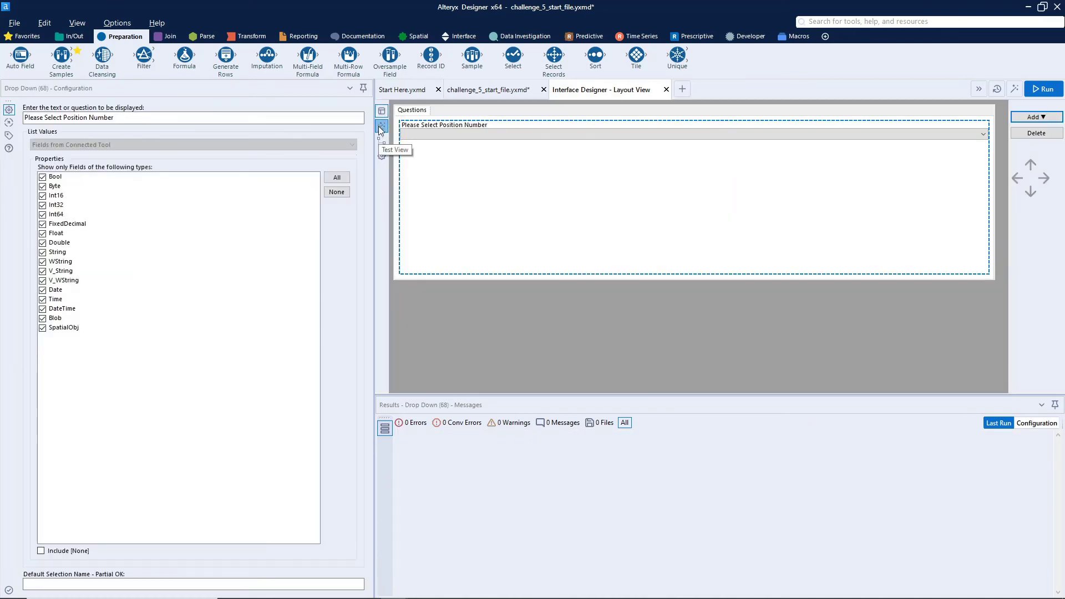
left_click(382, 126)
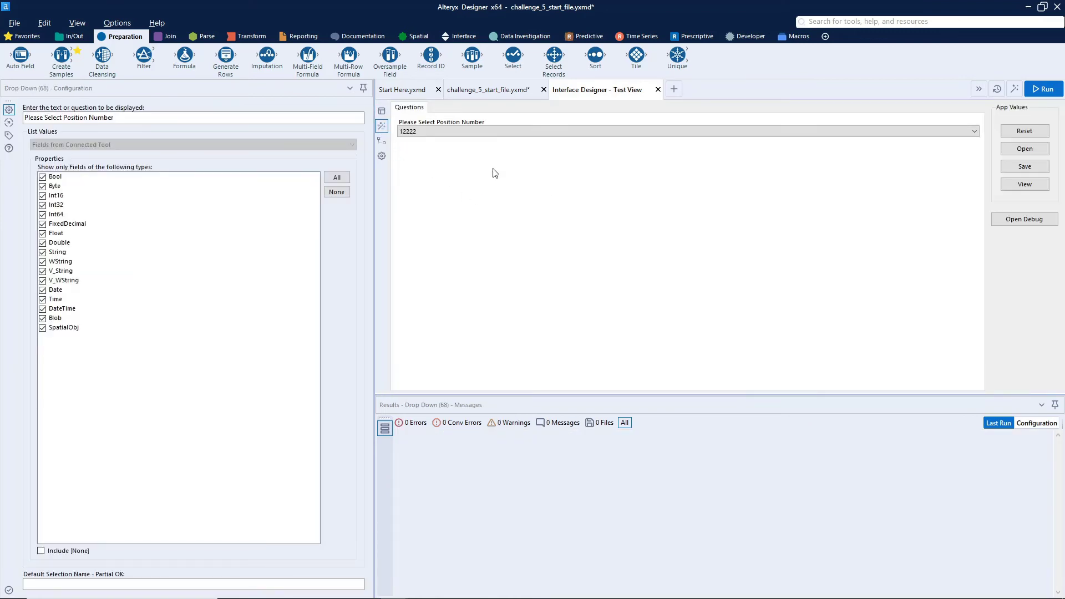
left_click(381, 141)
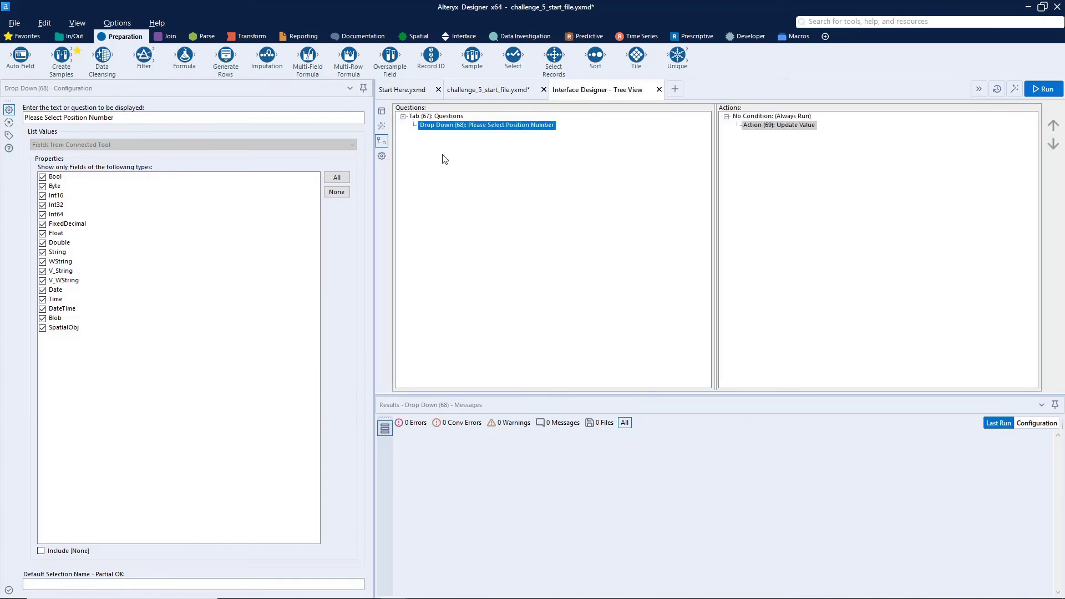
left_click(381, 156)
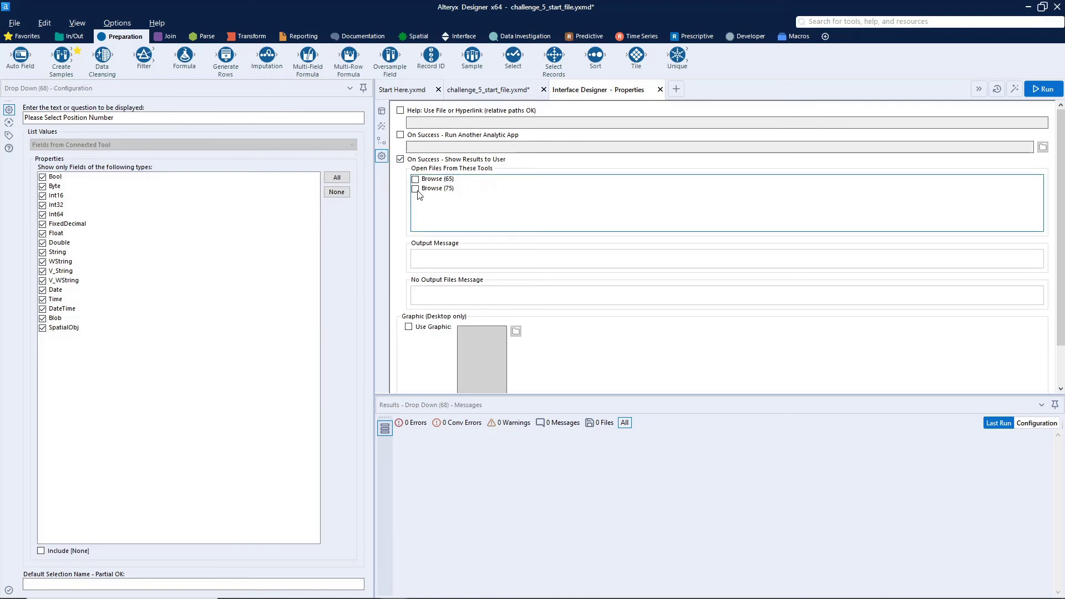
left_click(489, 90)
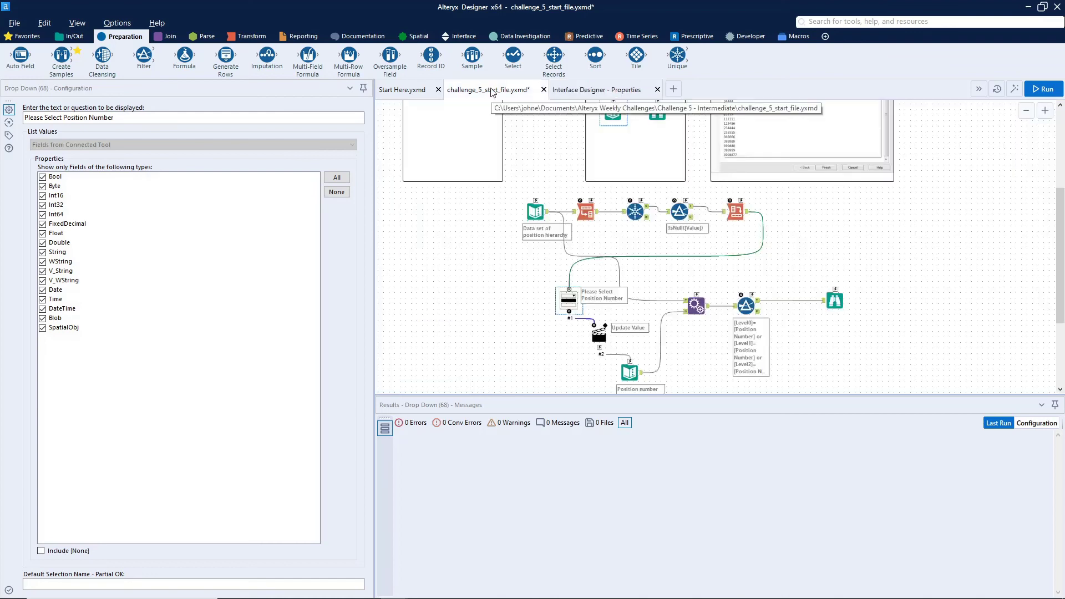
Under On Success - Show Results to User, tick Browse (75) and return to the canvas
left_click(836, 301)
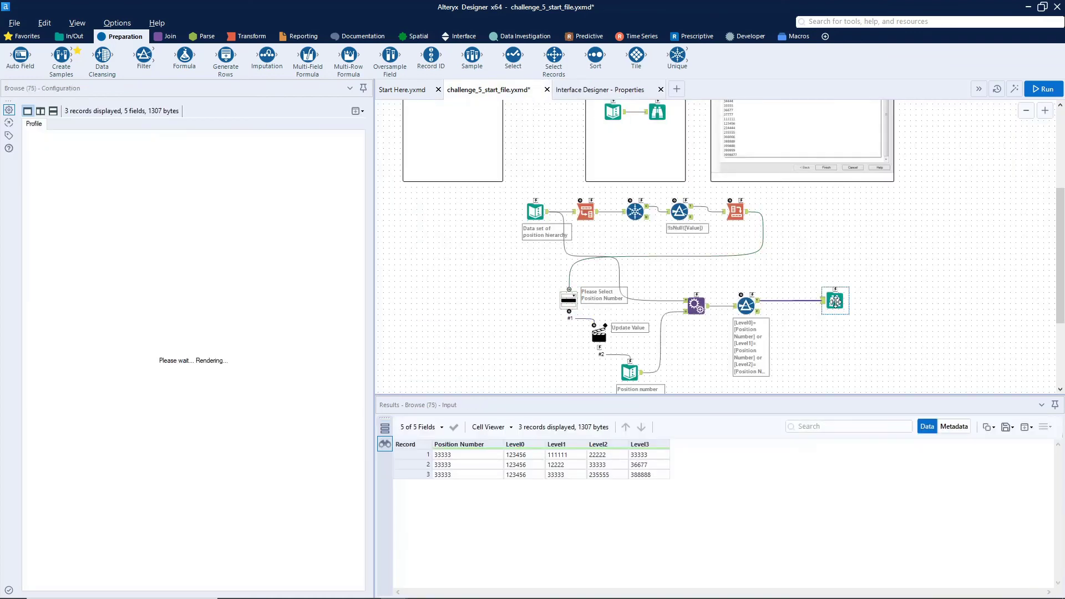
left_click_drag(417, 414, 469, 413)
left_click(580, 404)
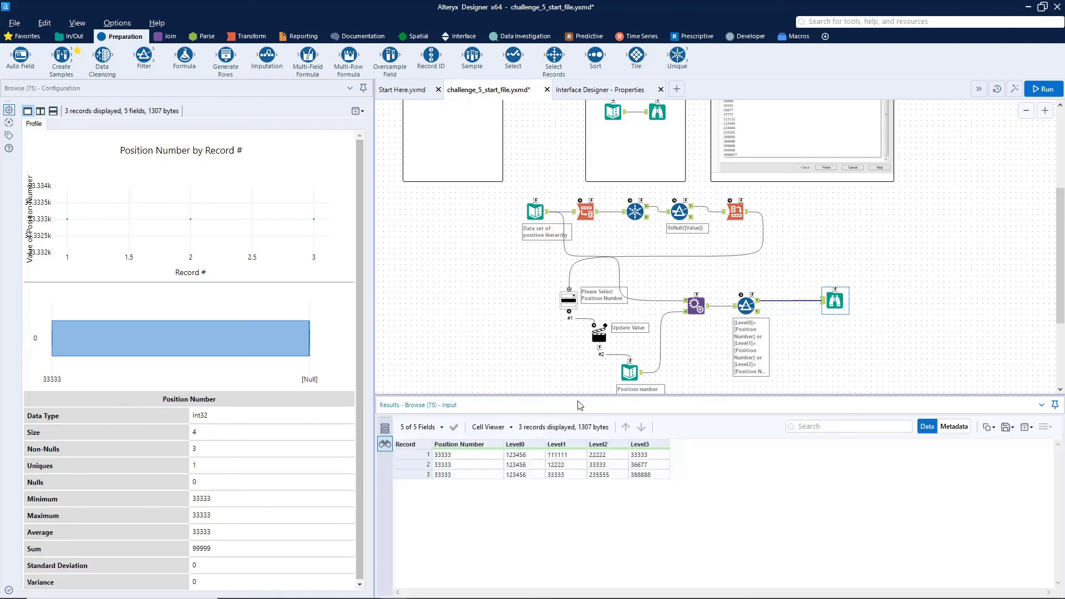
left_click(613, 111)
left_click(598, 89)
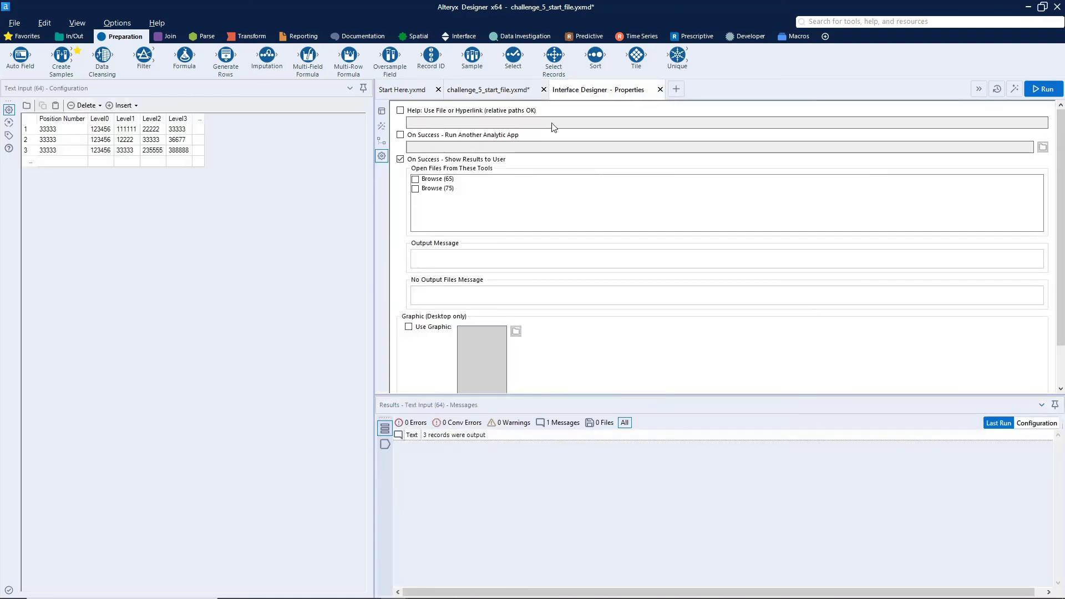
left_click(417, 189)
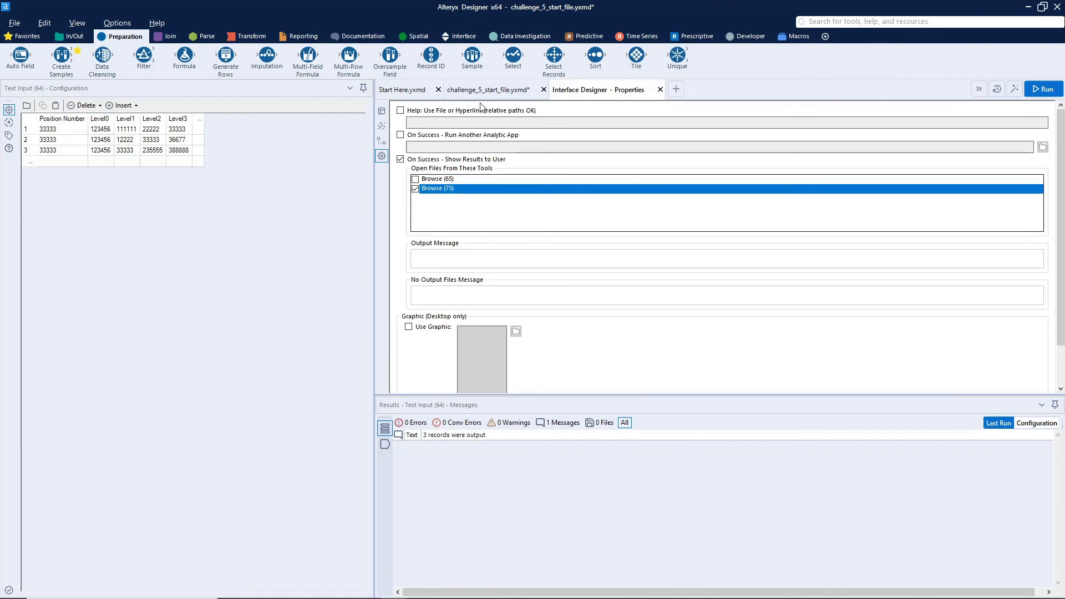
left_click(492, 91)
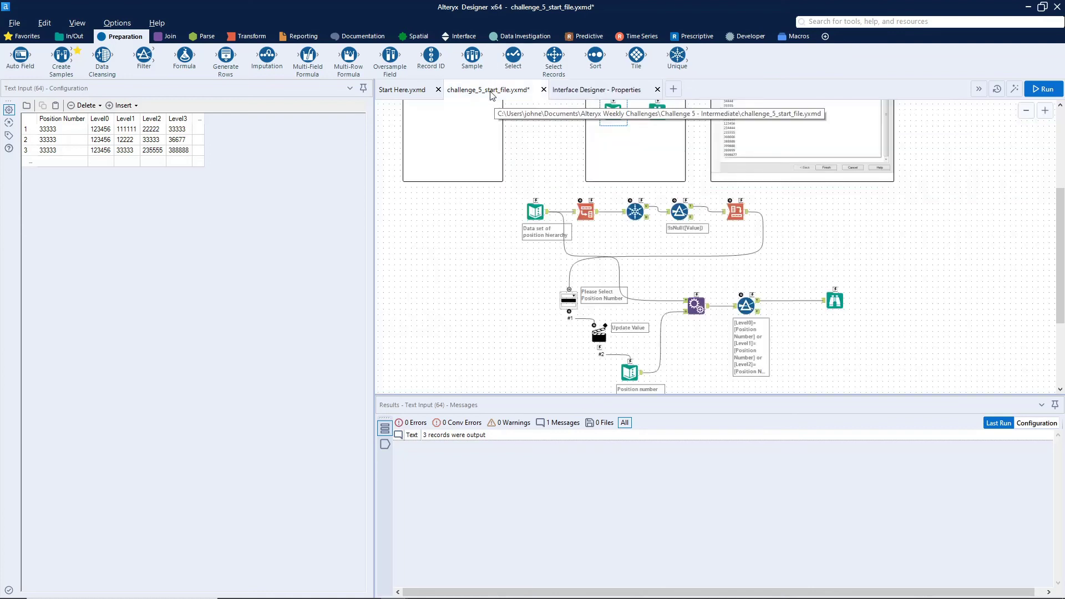
Run the analytic app with 33333 selected, review its 3 records, then close it
left_click(1018, 89)
left_click(497, 235)
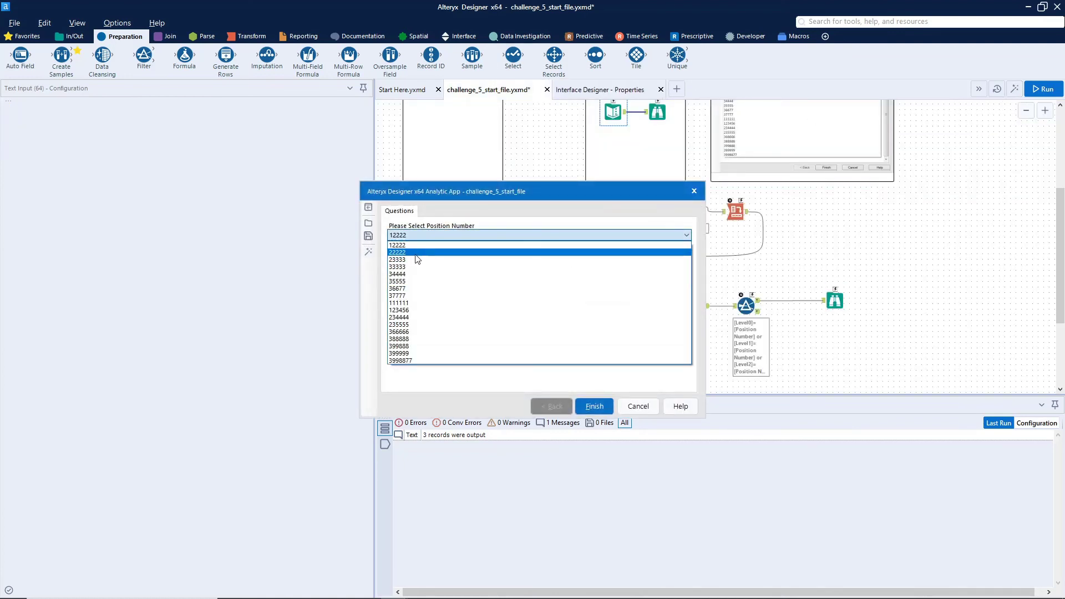
left_click(413, 267)
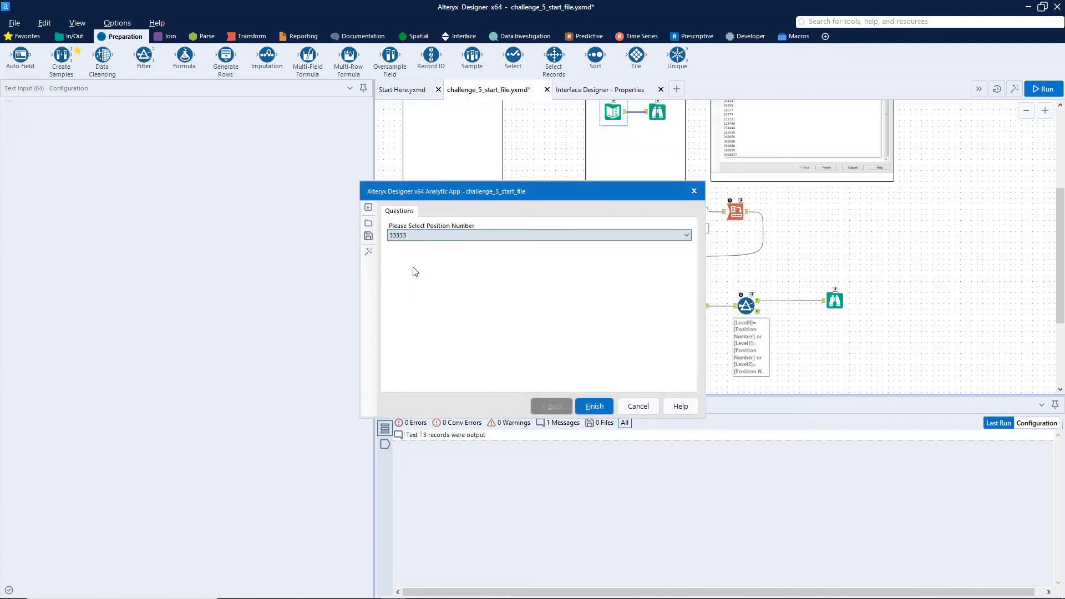
left_click(603, 408)
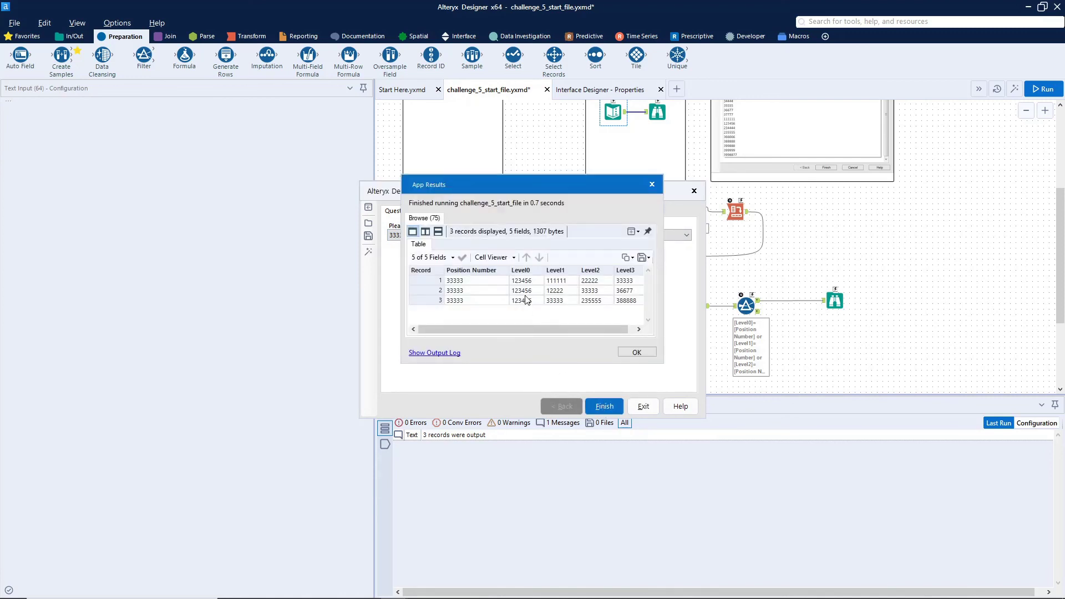
left_click(637, 352)
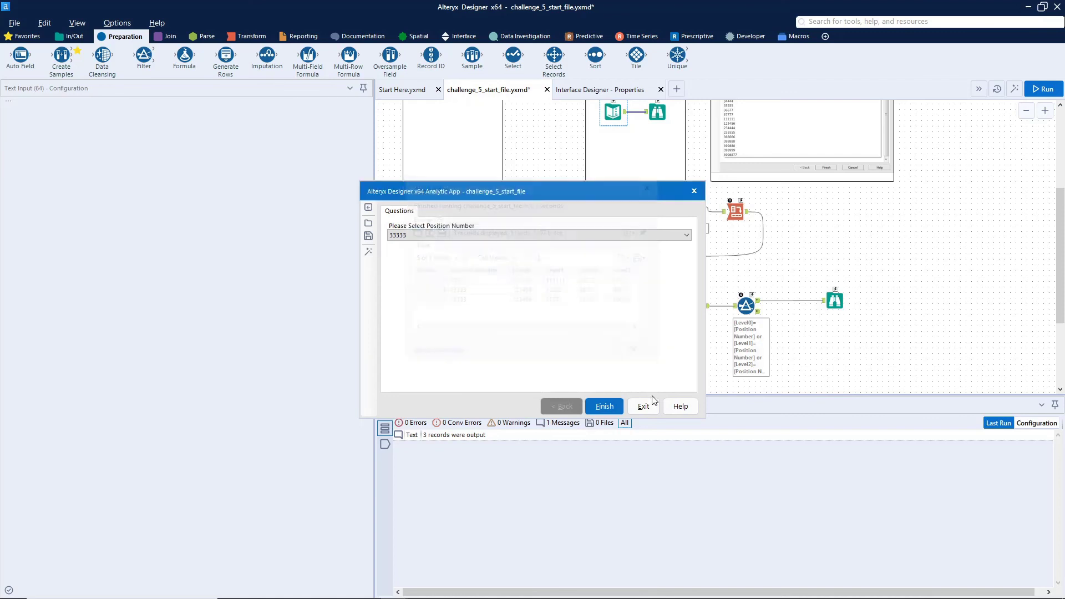
left_click(644, 406)
scroll(633, 202, "up", 1)
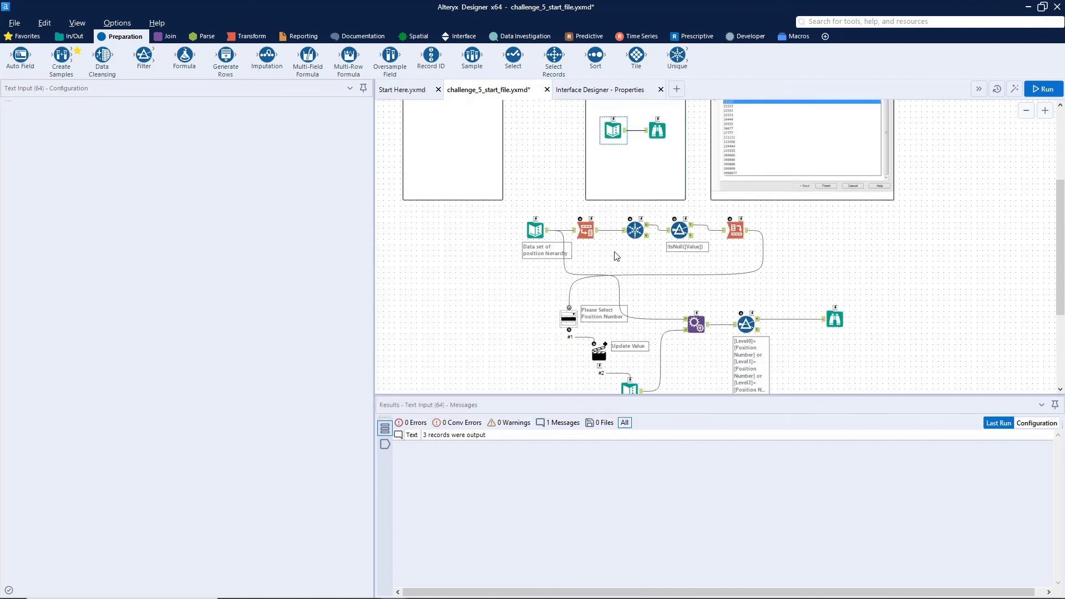
Check the Cross Tab's 17 position-number fields, then reopen the Drop Down question's settings
left_click(580, 301)
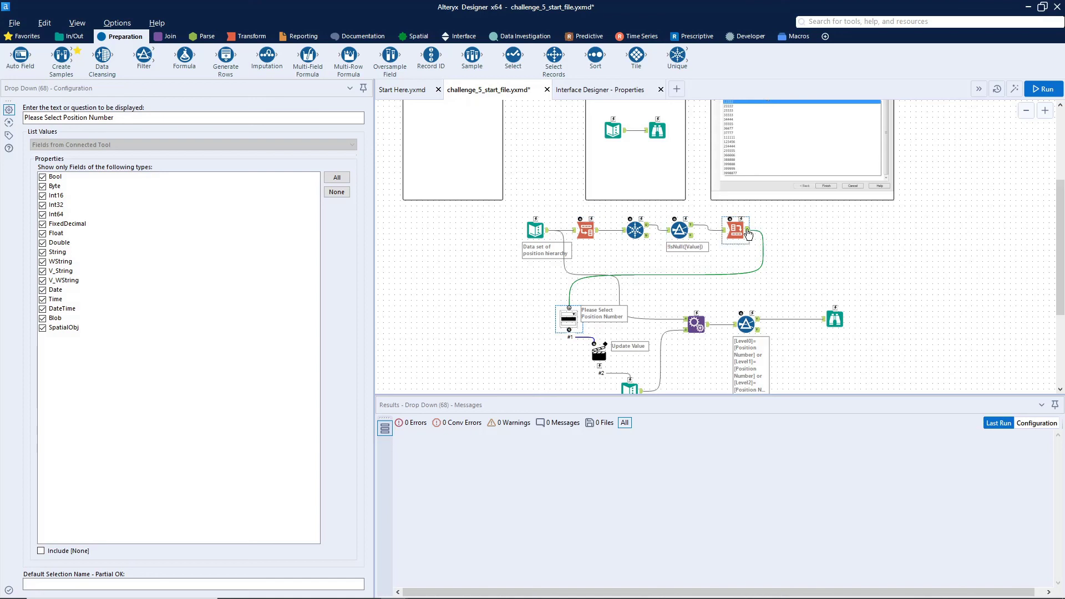
left_click(748, 234)
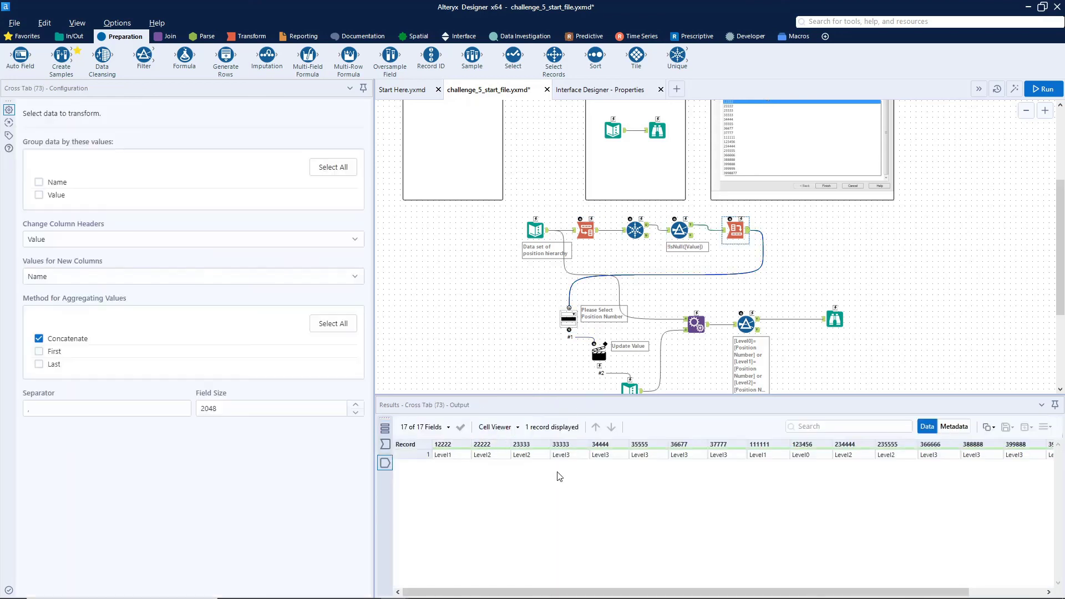
left_click(569, 318)
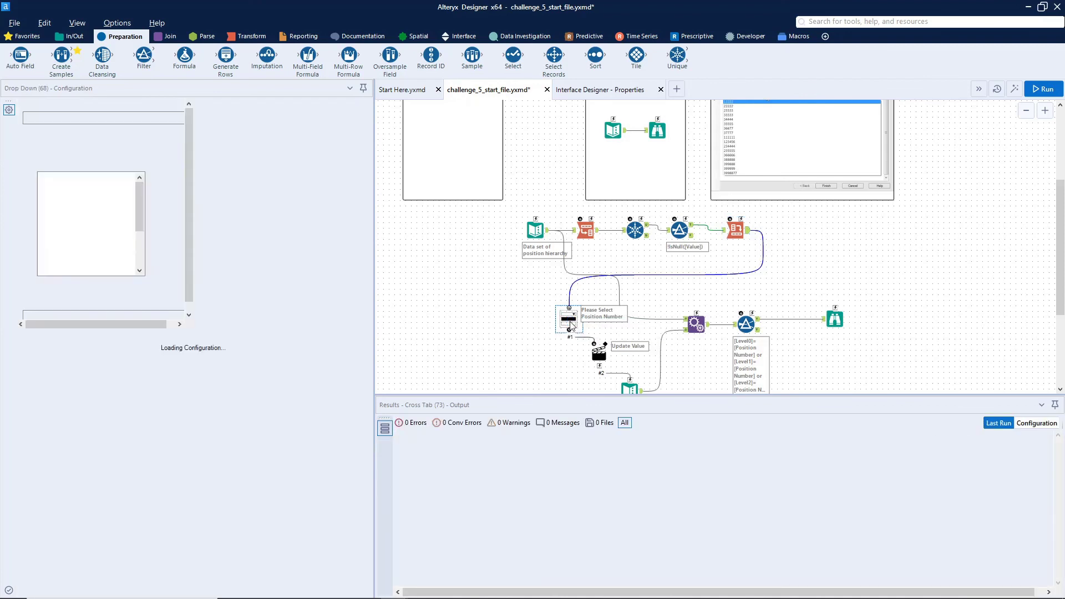